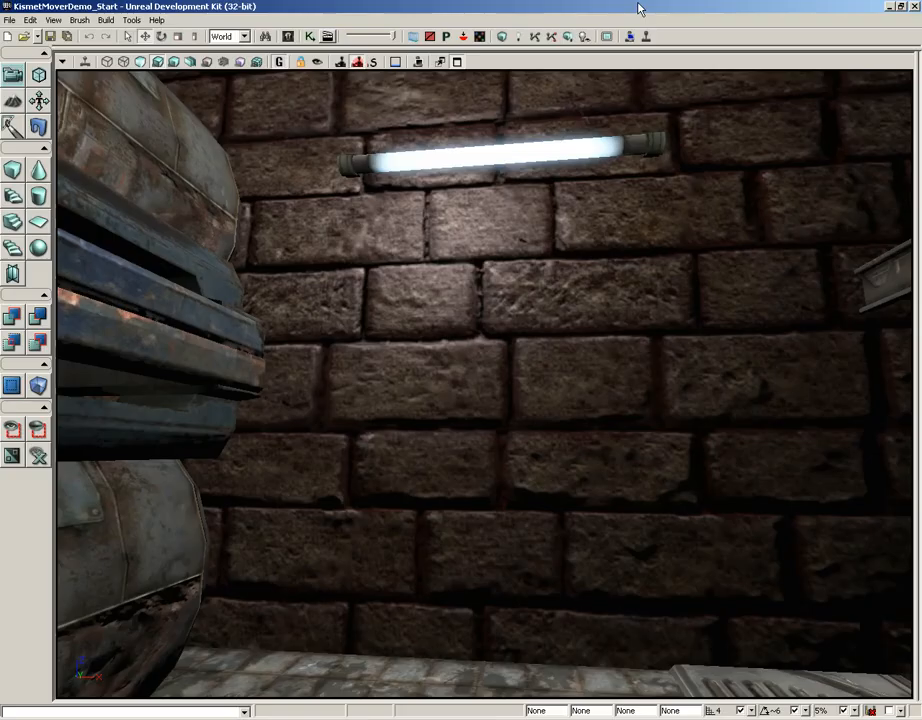
# - Open the brick wall's M_BrickDemo material for editing, at its brick normal map sample
pyautogui.moveTo(531, 413); pyautogui.dragTo(527, 265)
pyautogui.moveTo(526, 412); pyautogui.dragTo(432, 333, button='right')
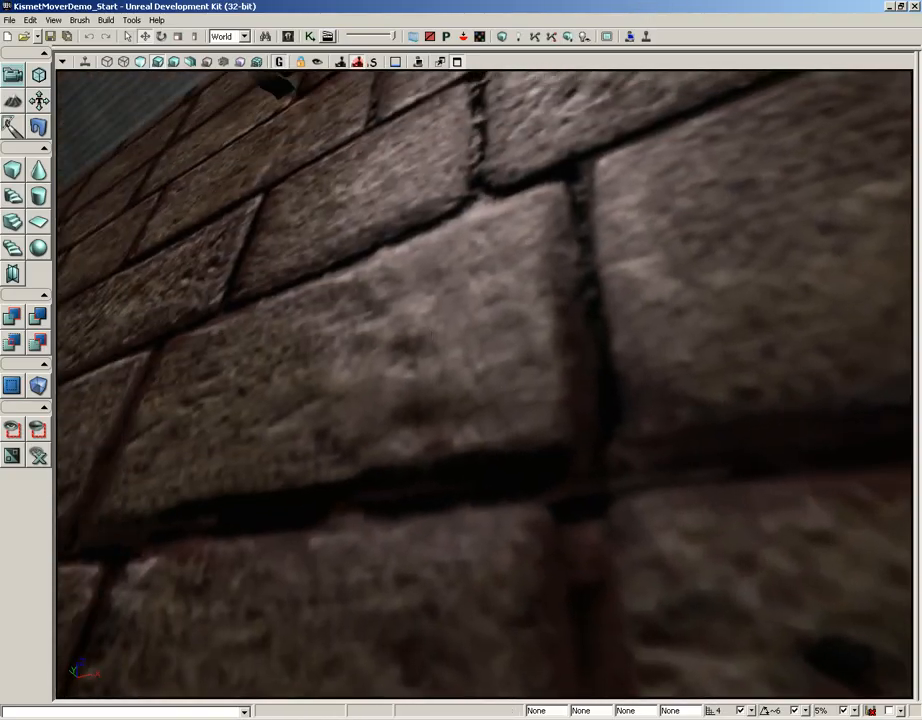
pyautogui.moveTo(538, 294); pyautogui.dragTo(538, 366)
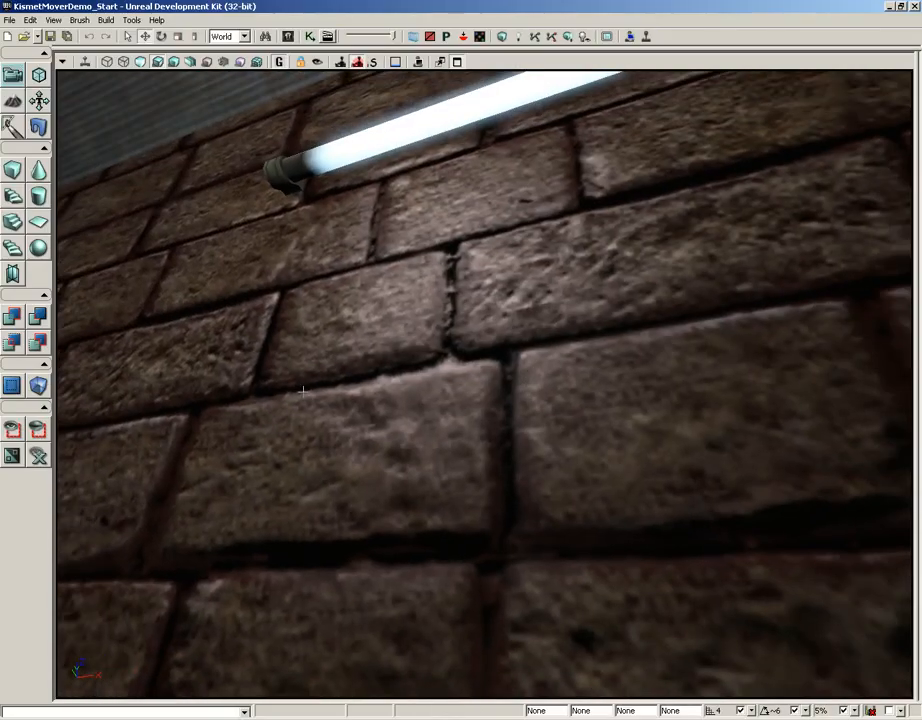
pyautogui.moveTo(437, 385); pyautogui.dragTo(460, 393)
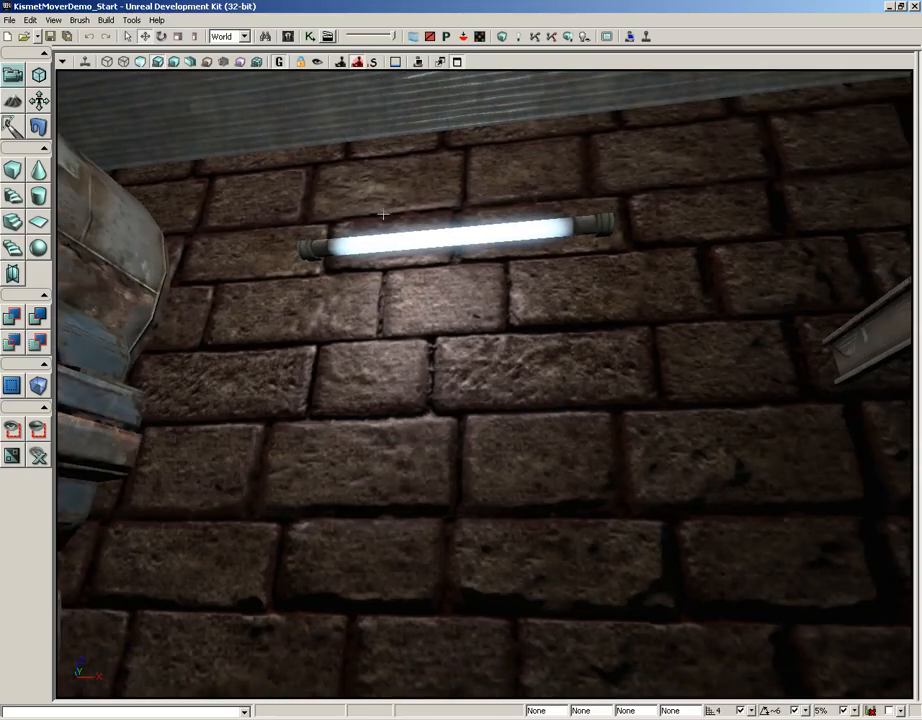
pyautogui.click(287, 37)
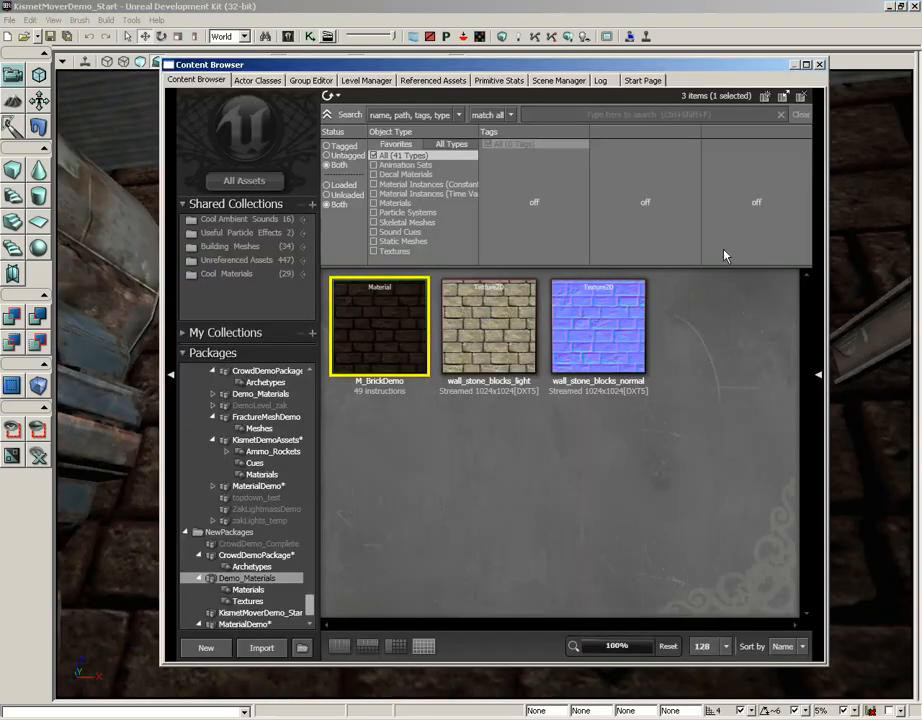
pyautogui.doubleClick(395, 326)
pyautogui.moveTo(487, 380); pyautogui.dragTo(348, 350)
pyautogui.moveTo(663, 340); pyautogui.dragTo(669, 309)
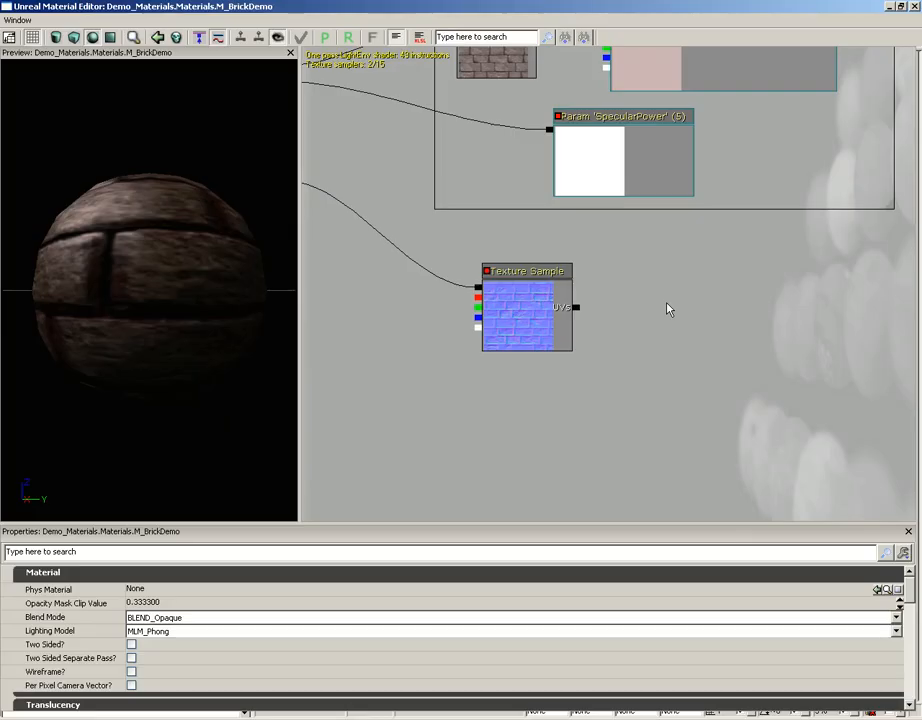
# - Search all assets for "detail" and select the T_HU_Stone_ND detail normal texture
pyautogui.click(887, 8)
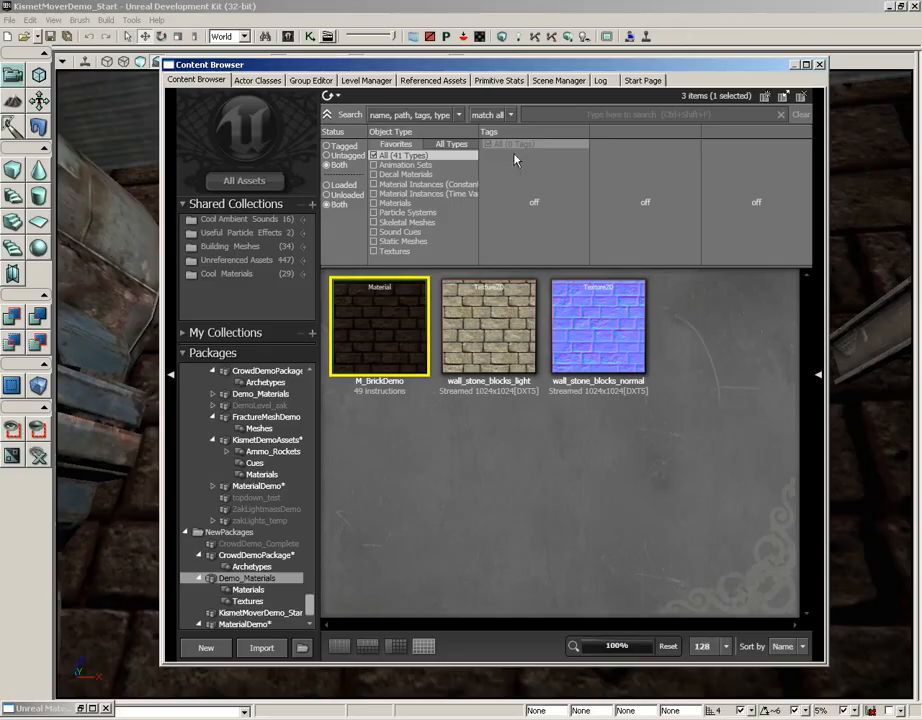
pyautogui.click(244, 181)
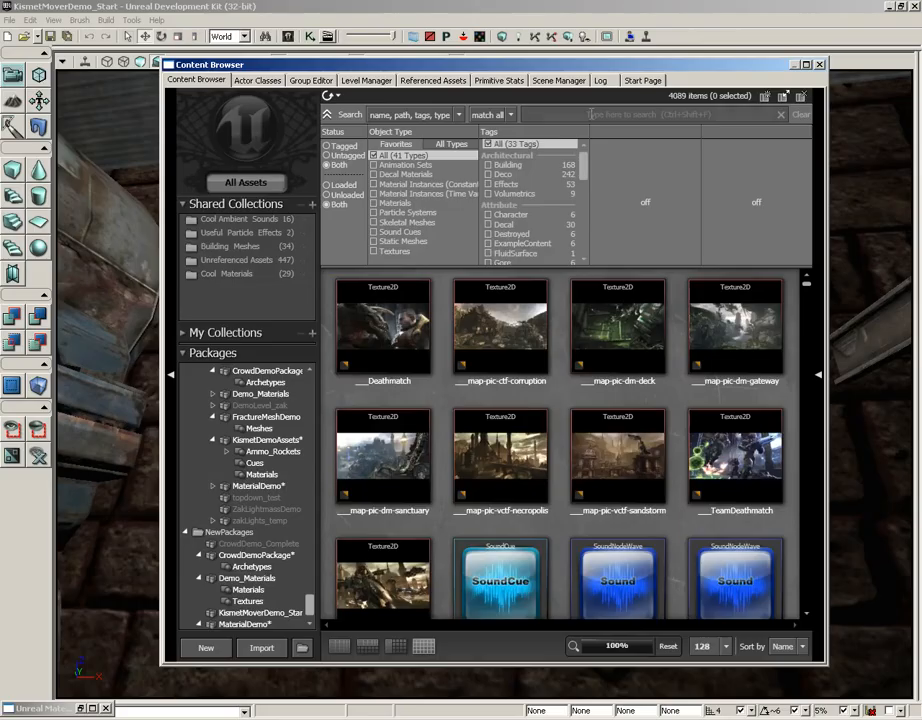
pyautogui.hotkey('ctrl', 'shift', 'f')
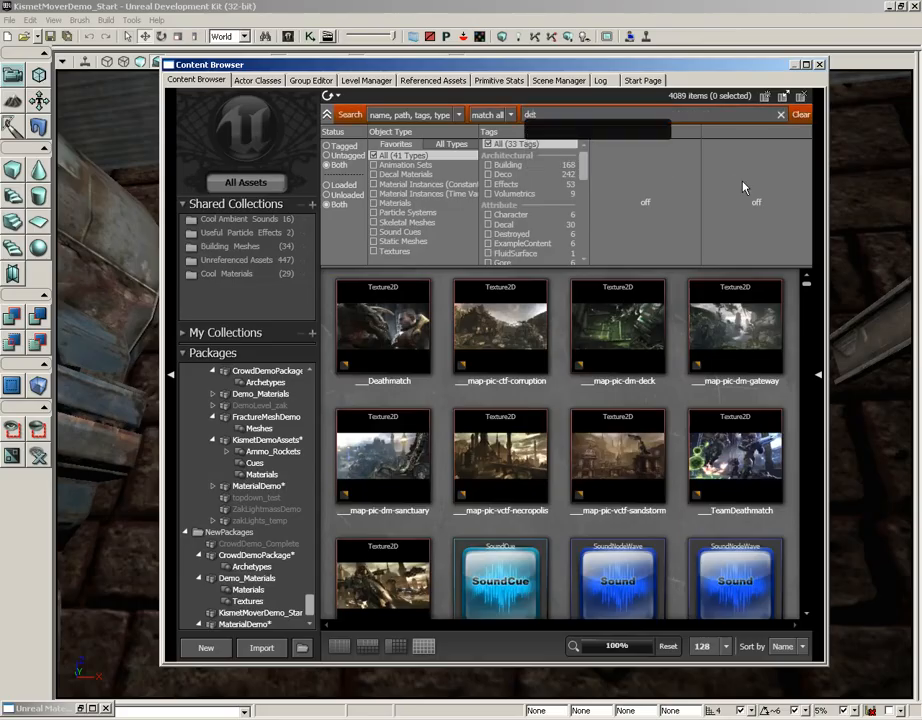
pyautogui.write('detail')
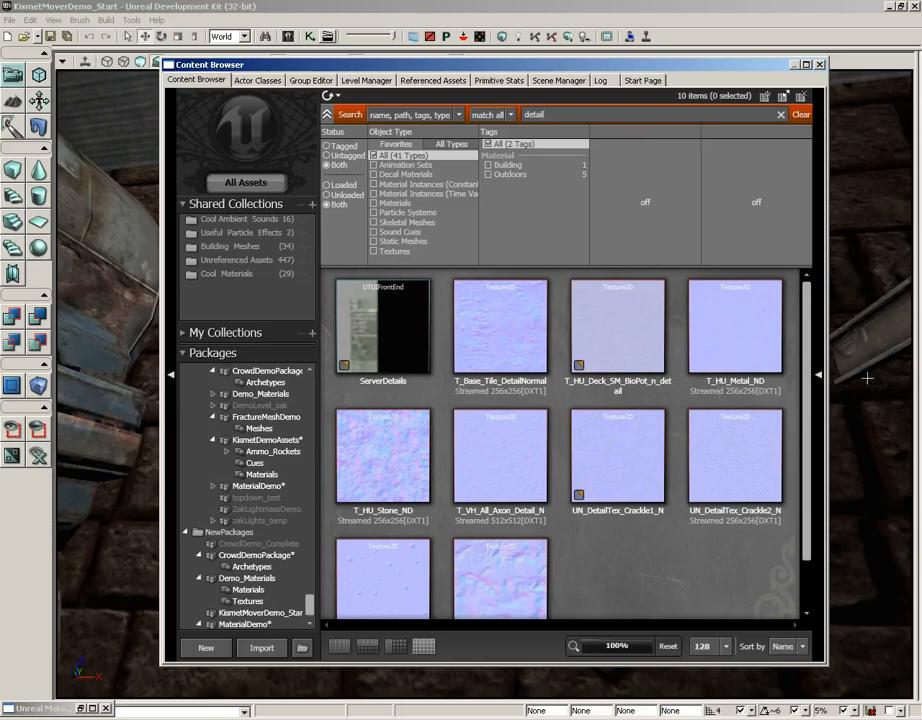
pyautogui.scroll(-1, 808, 433)
pyautogui.moveTo(808, 429)
pyautogui.mouseDown()
pyautogui.moveTo(808, 417)
pyautogui.moveTo(808, 433)
pyautogui.mouseUp()
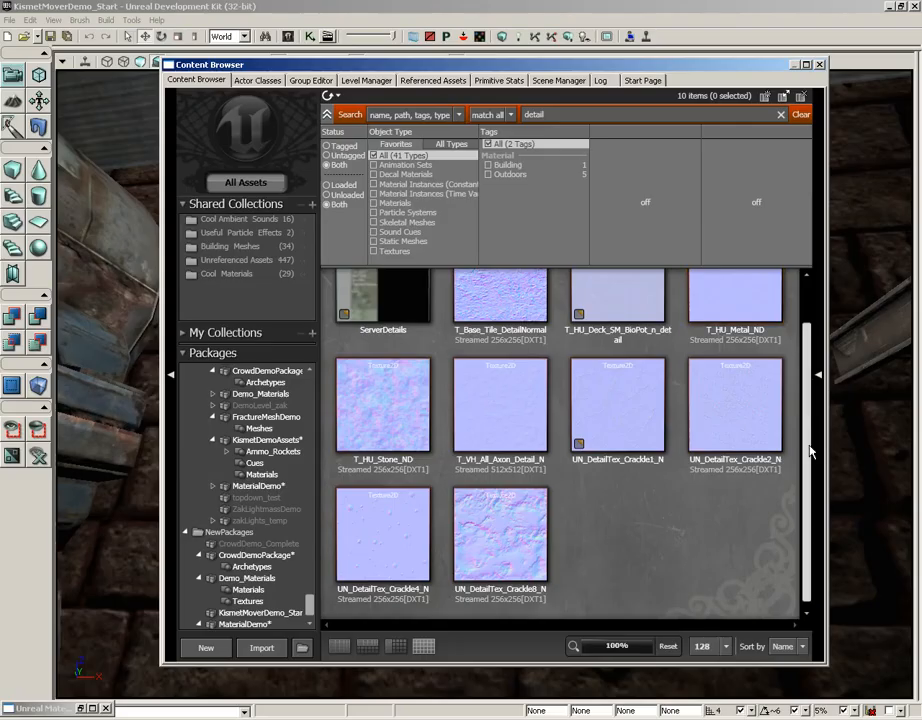
pyautogui.click(388, 415)
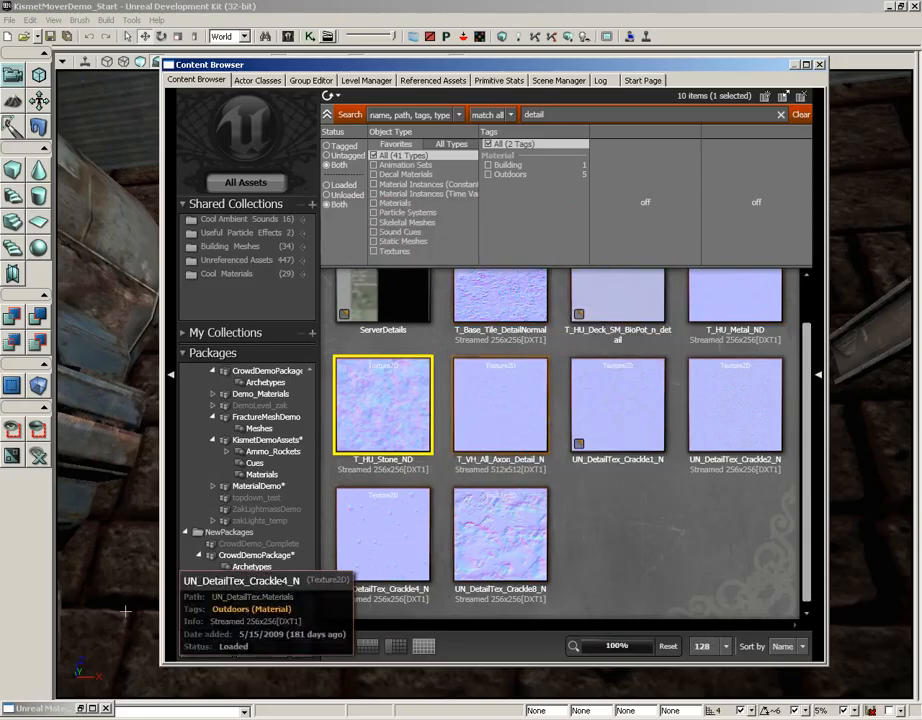
# - Add a Texture Sample of T_HU_Stone_ND to the M_BrickDemo graph, to the right of the brick normal map sample
pyautogui.click(84, 708)
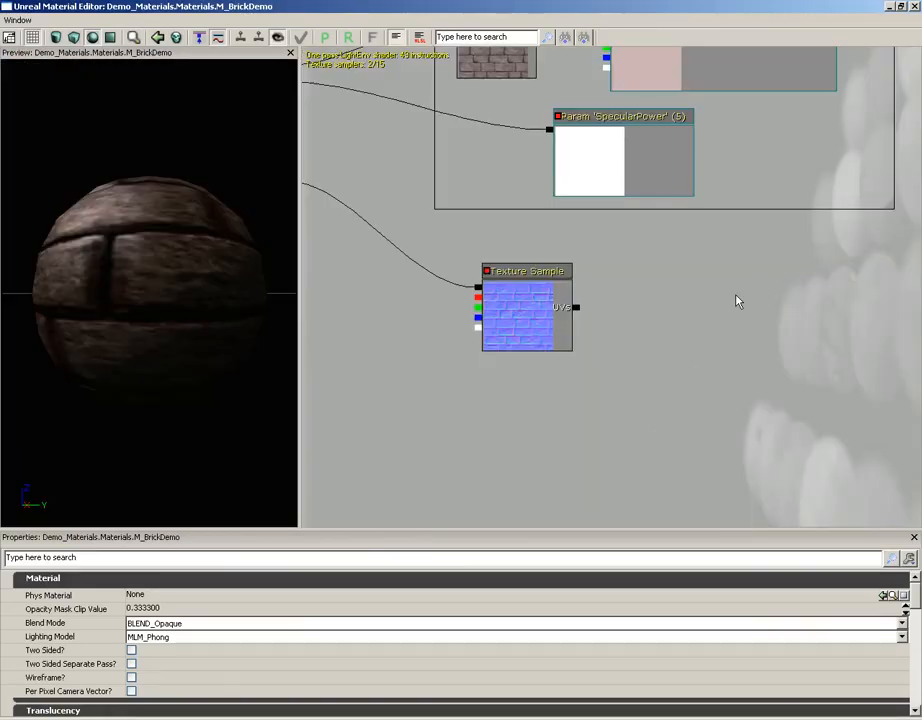
pyautogui.click(718, 317)
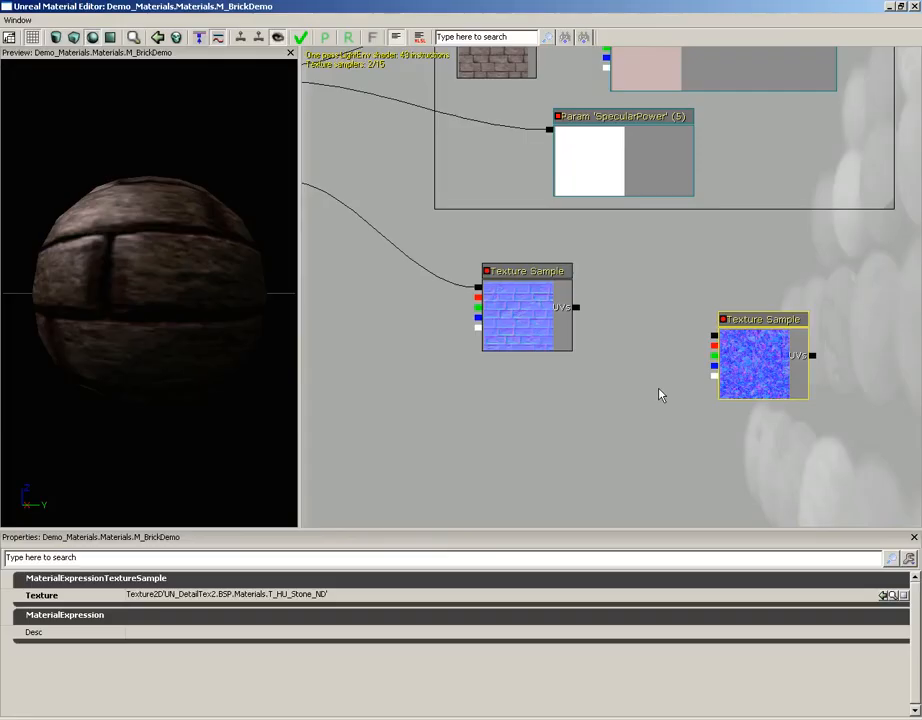
pyautogui.moveTo(755, 350); pyautogui.dragTo(762, 312)
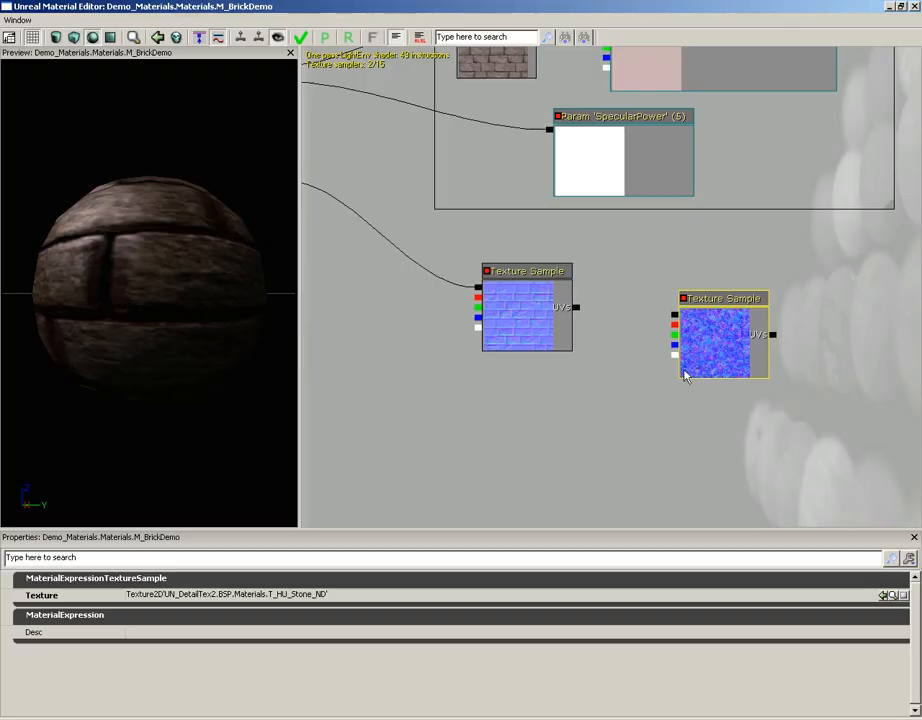
# - Add a ComponentMask node for the R and G channels and feed it from the T_HU_Stone_ND sample's RGB output, spacing the two nodes apart
pyautogui.rightClick(562, 400)
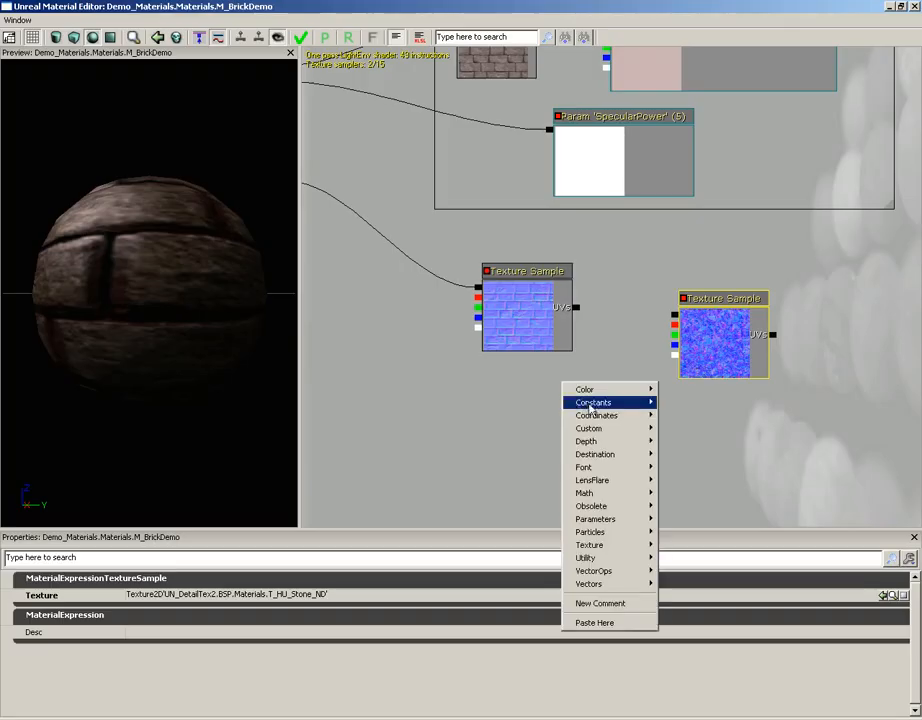
pyautogui.moveTo(603, 558)
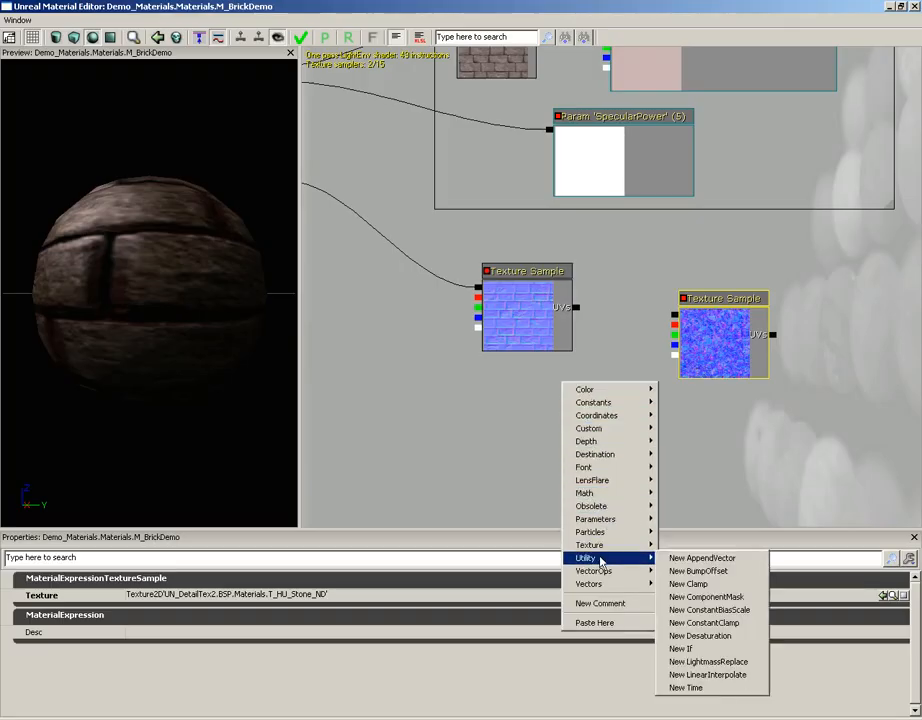
pyautogui.click(716, 597)
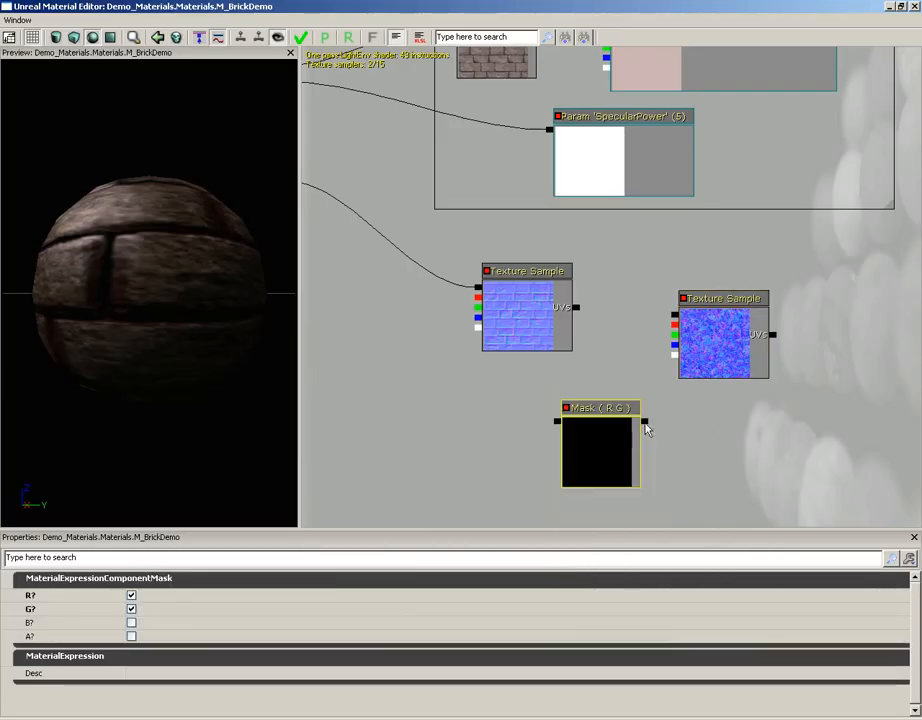
pyautogui.moveTo(726, 358); pyautogui.dragTo(772, 333)
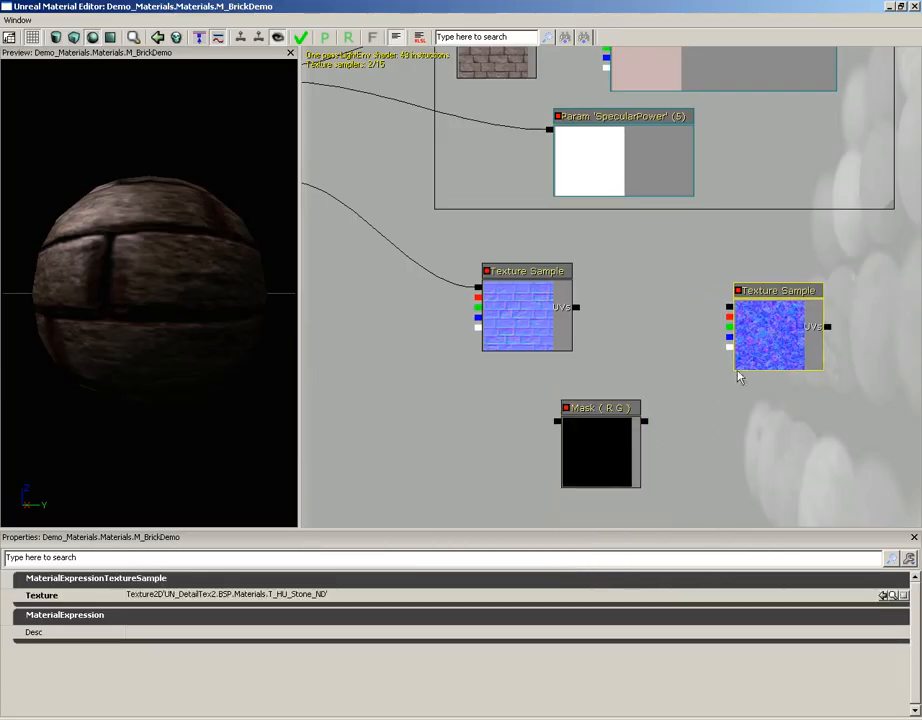
pyautogui.click(613, 460)
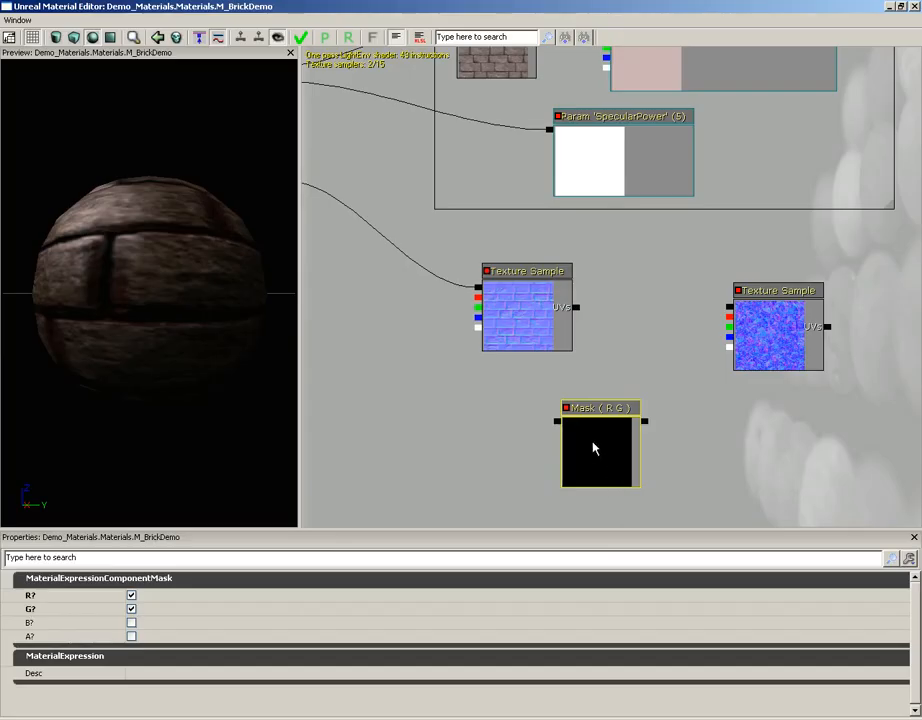
pyautogui.moveTo(593, 448); pyautogui.dragTo(643, 427)
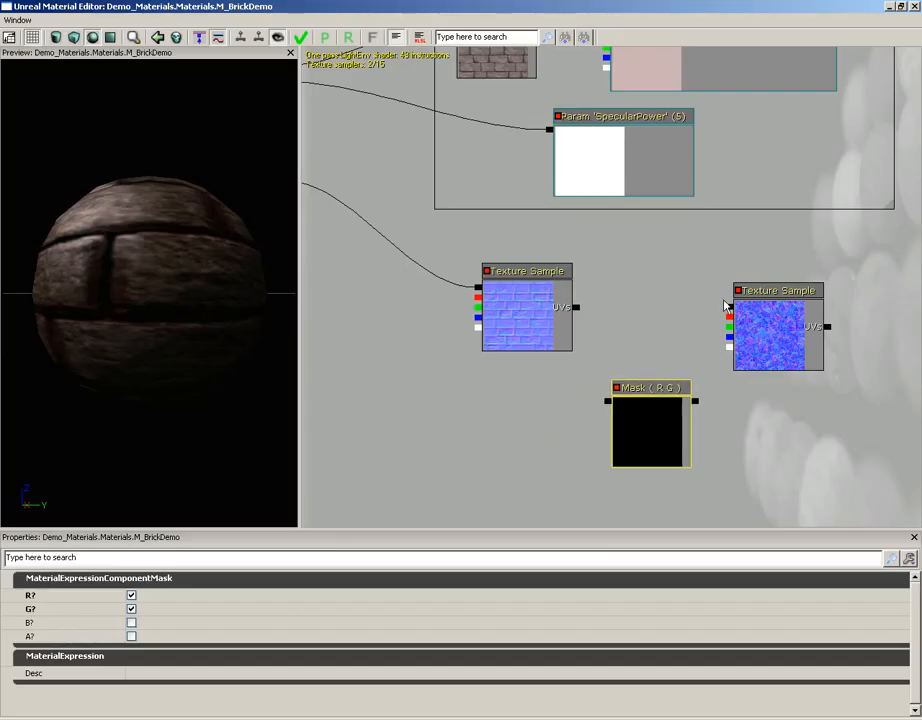
pyautogui.moveTo(728, 307); pyautogui.dragTo(695, 401)
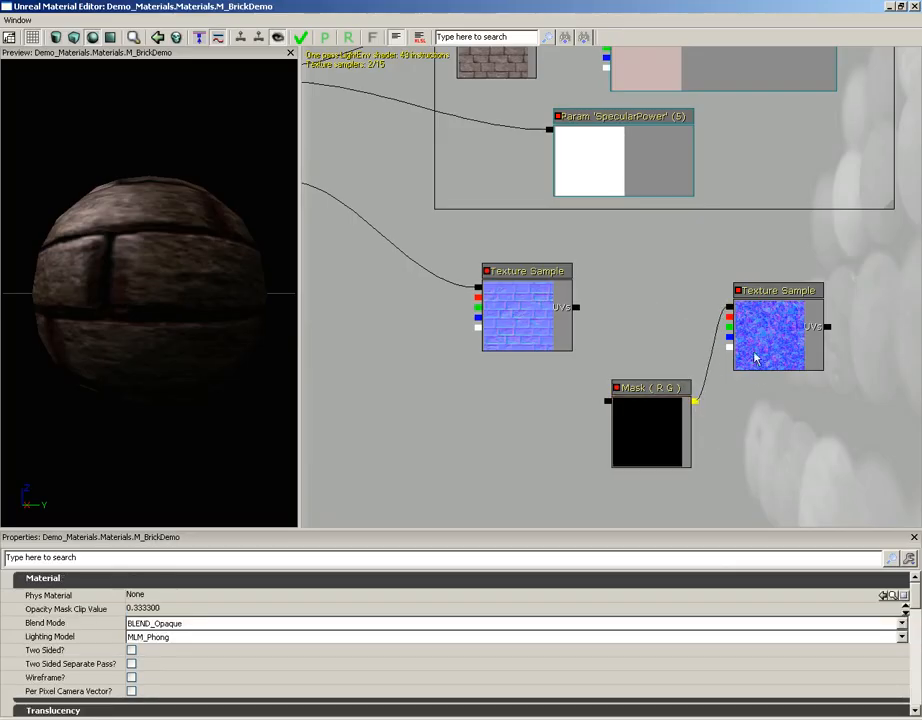
pyautogui.moveTo(778, 319); pyautogui.dragTo(831, 309)
pyautogui.moveTo(652, 418); pyautogui.dragTo(677, 414)
# - Add an AppendVector node to the lower left of the RG mask
pyautogui.moveTo(620, 422); pyautogui.dragTo(547, 345)
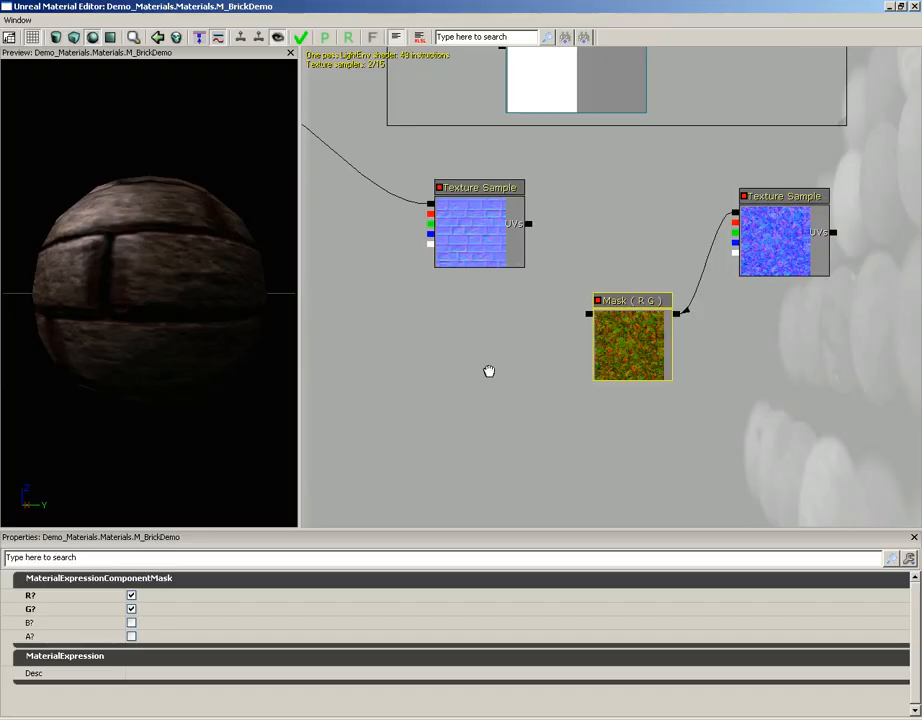
pyautogui.rightClick(489, 349)
pyautogui.moveTo(510, 524)
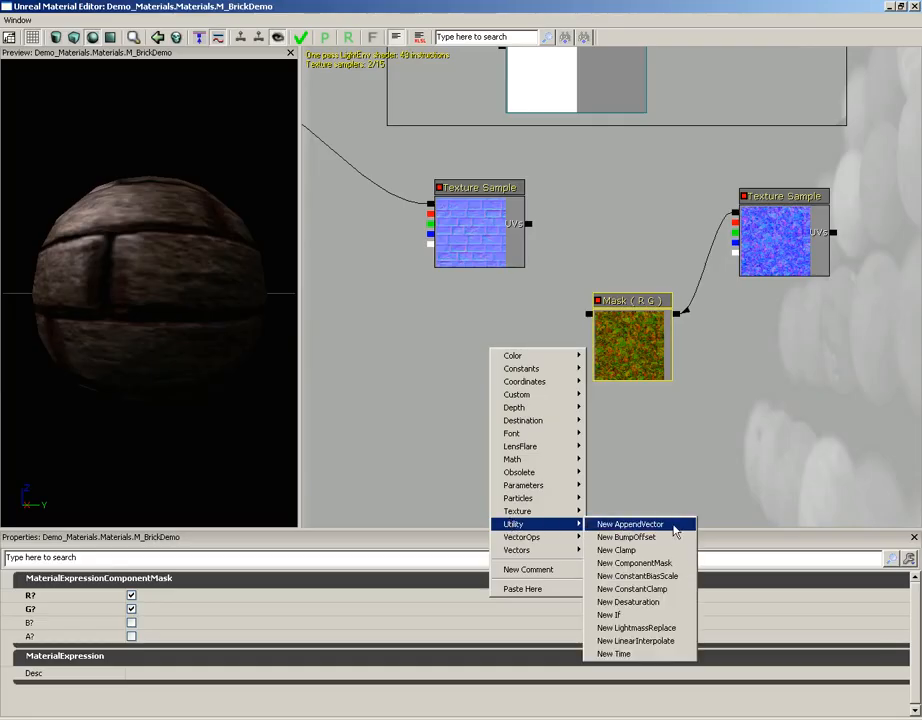
pyautogui.click(676, 531)
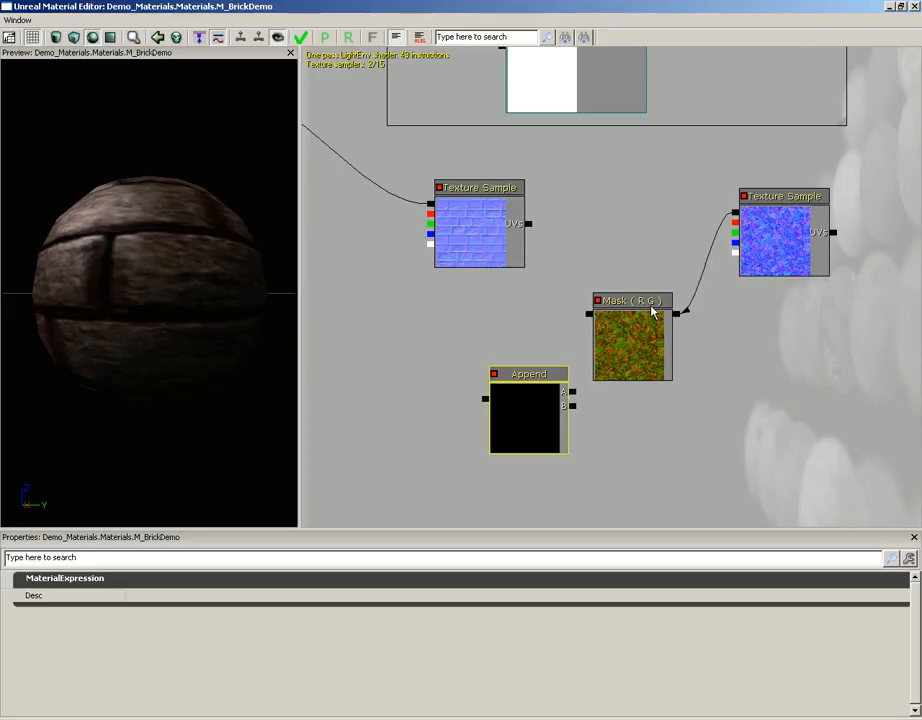
pyautogui.moveTo(522, 408); pyautogui.dragTo(478, 387)
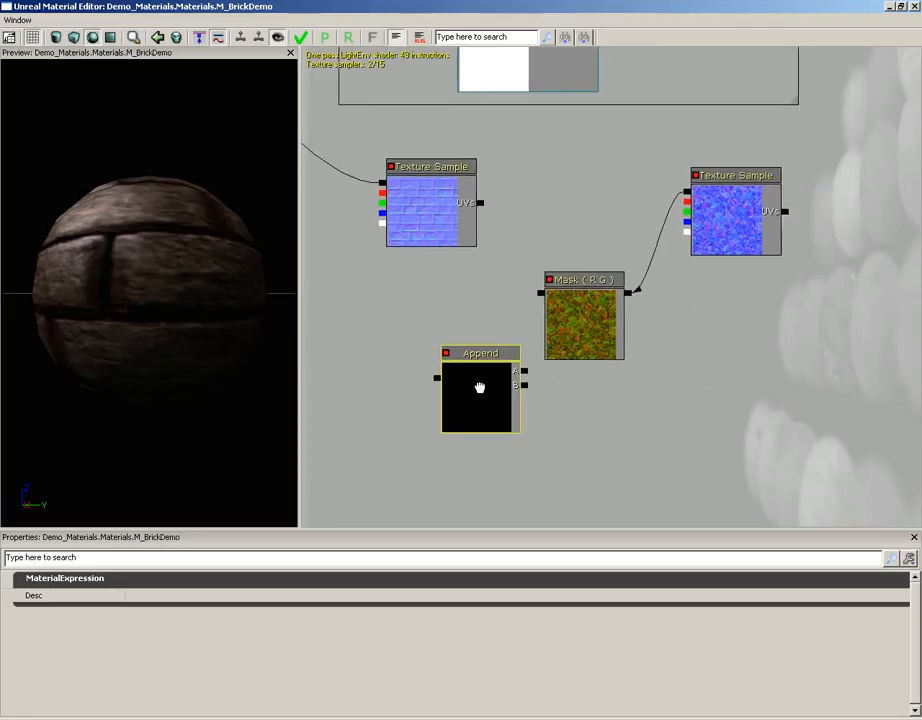
# - Add a Constant node with value 0, then wire the RG mask into the Append node's A input and the constant into B
pyautogui.click(599, 422)
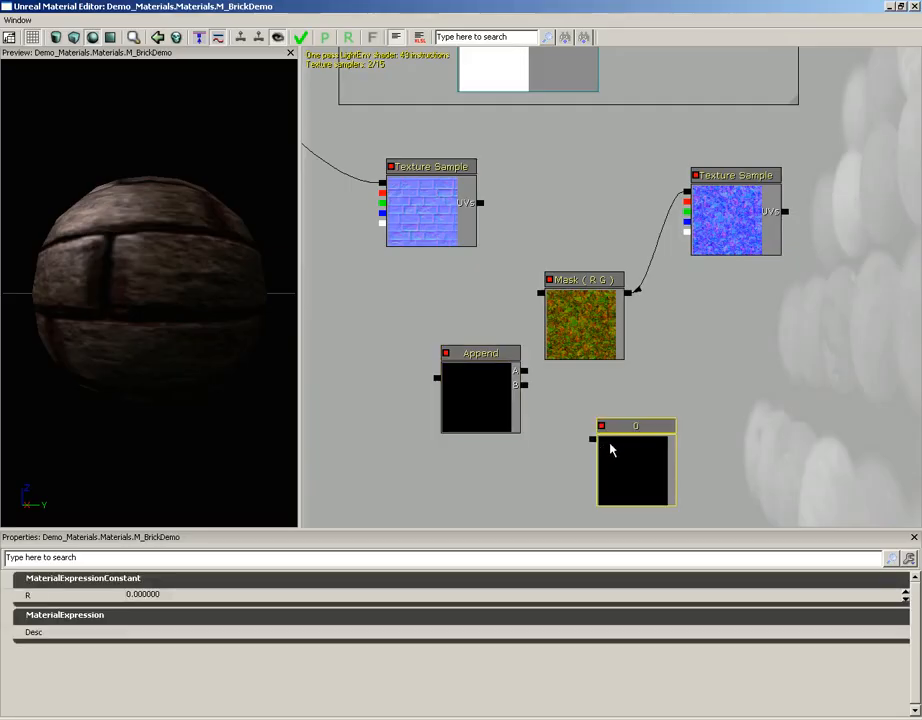
pyautogui.click(143, 594)
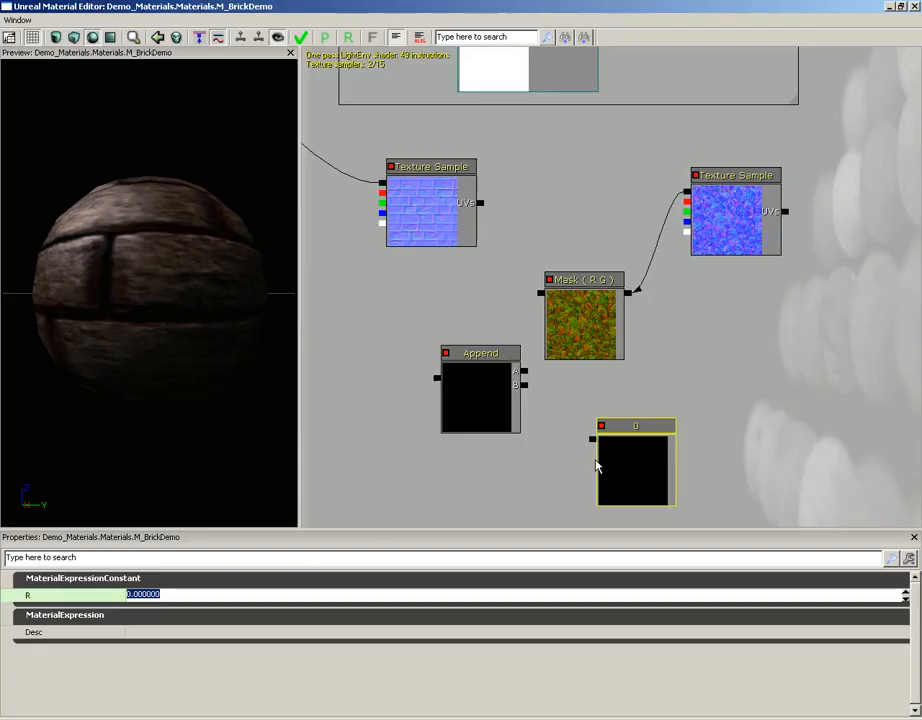
pyautogui.write('50')
pyautogui.press('Return')
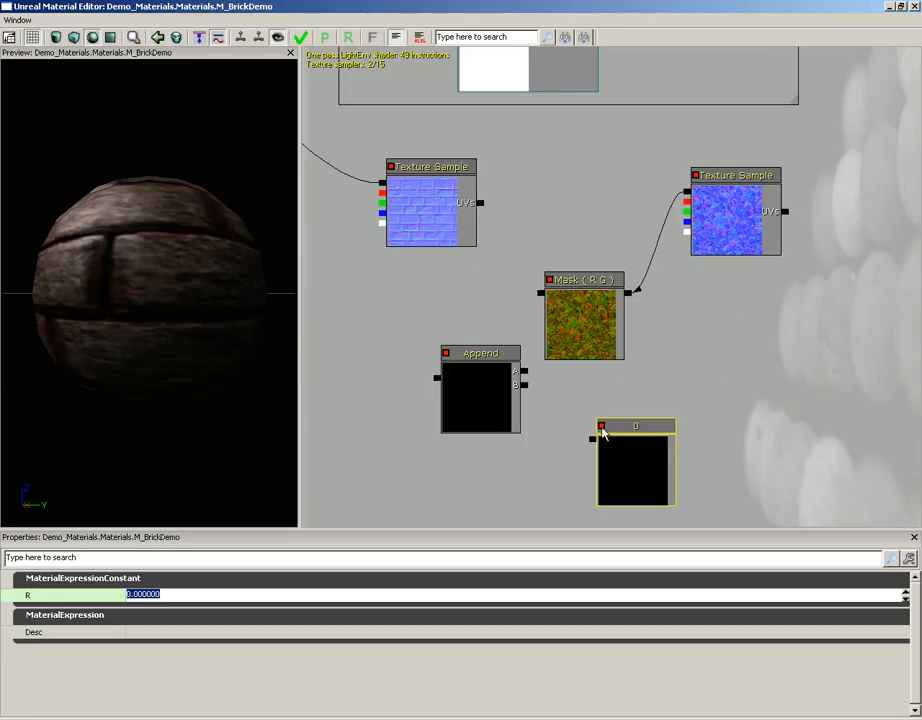
pyautogui.moveTo(593, 440); pyautogui.dragTo(540, 293)
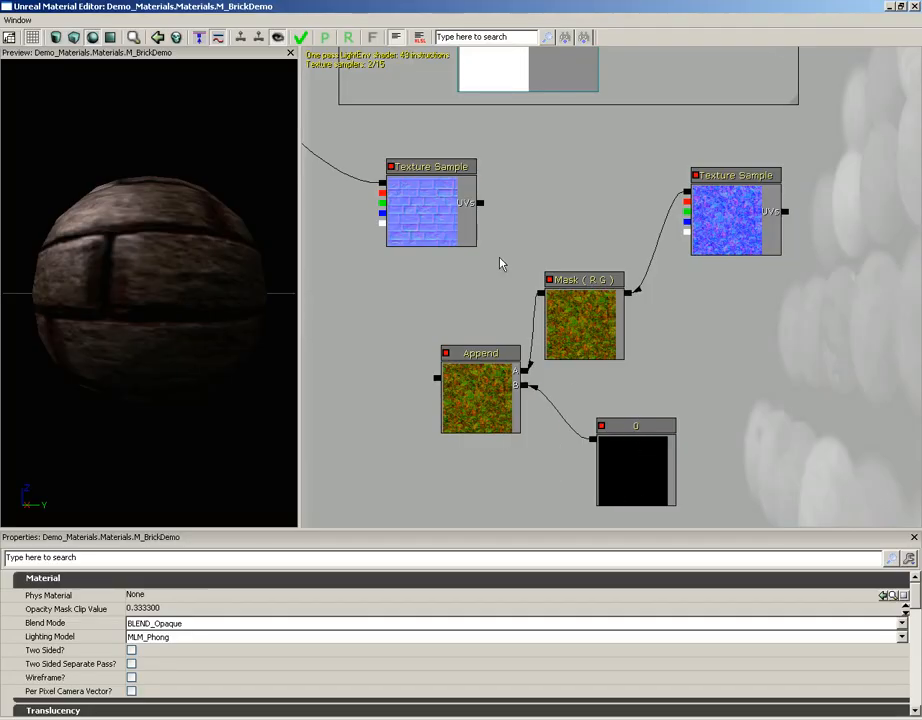
# - Create an Add node that takes the brick normal map sample as input A and the Append result as input B
pyautogui.moveTo(453, 274); pyautogui.dragTo(628, 264)
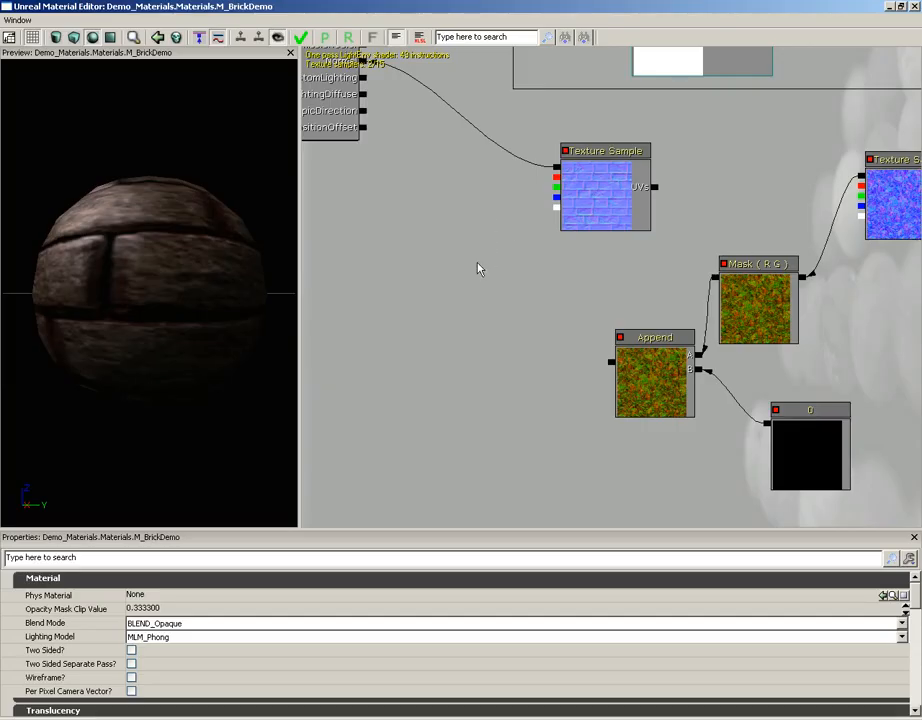
pyautogui.moveTo(494, 268); pyautogui.dragTo(545, 256)
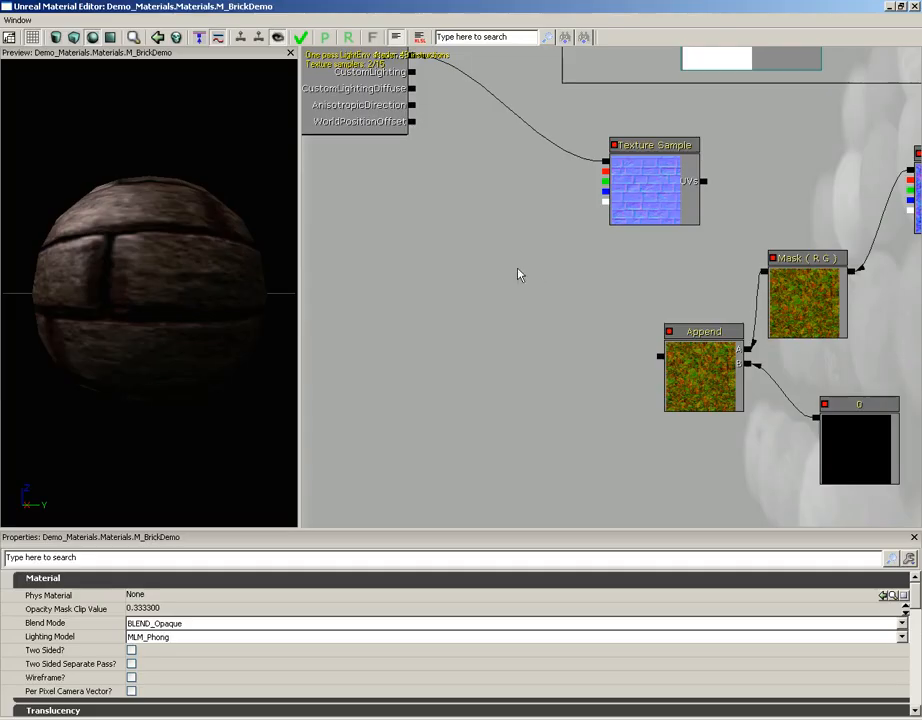
pyautogui.click(496, 278)
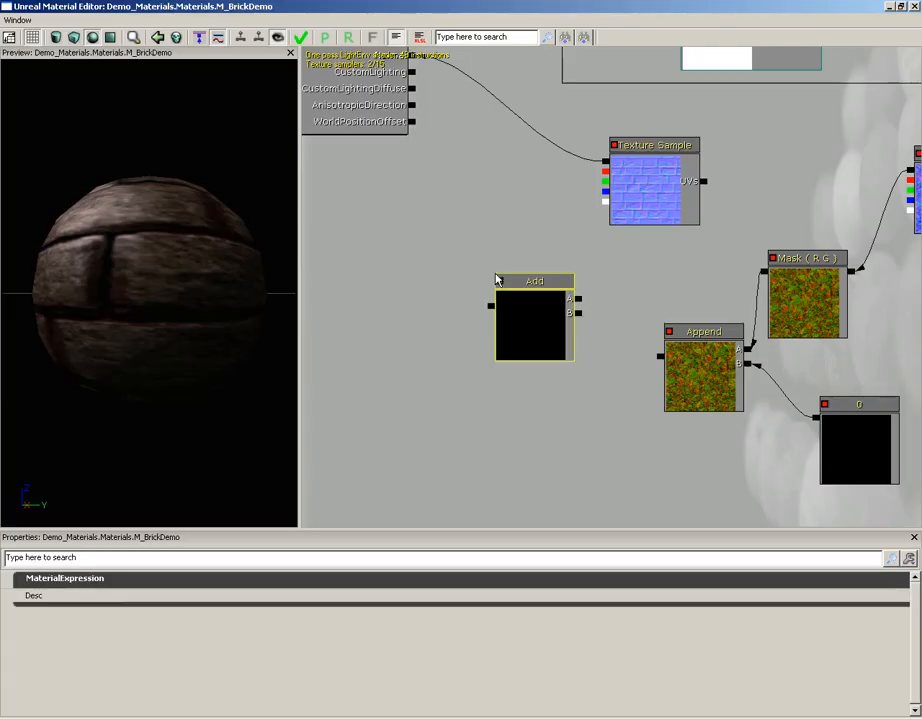
pyautogui.moveTo(543, 318); pyautogui.dragTo(606, 162)
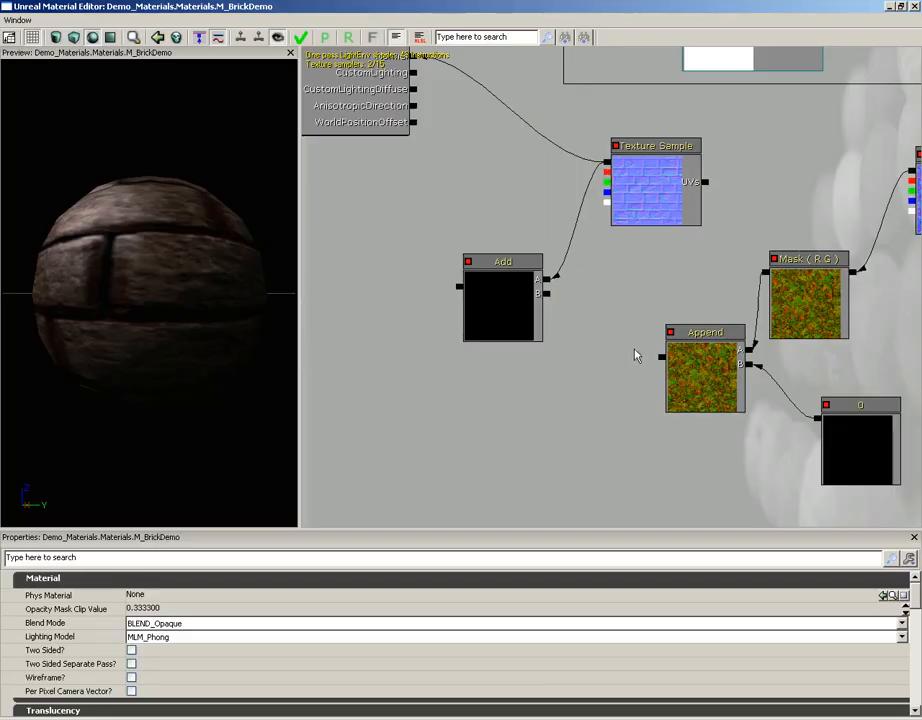
pyautogui.moveTo(660, 360); pyautogui.dragTo(546, 296)
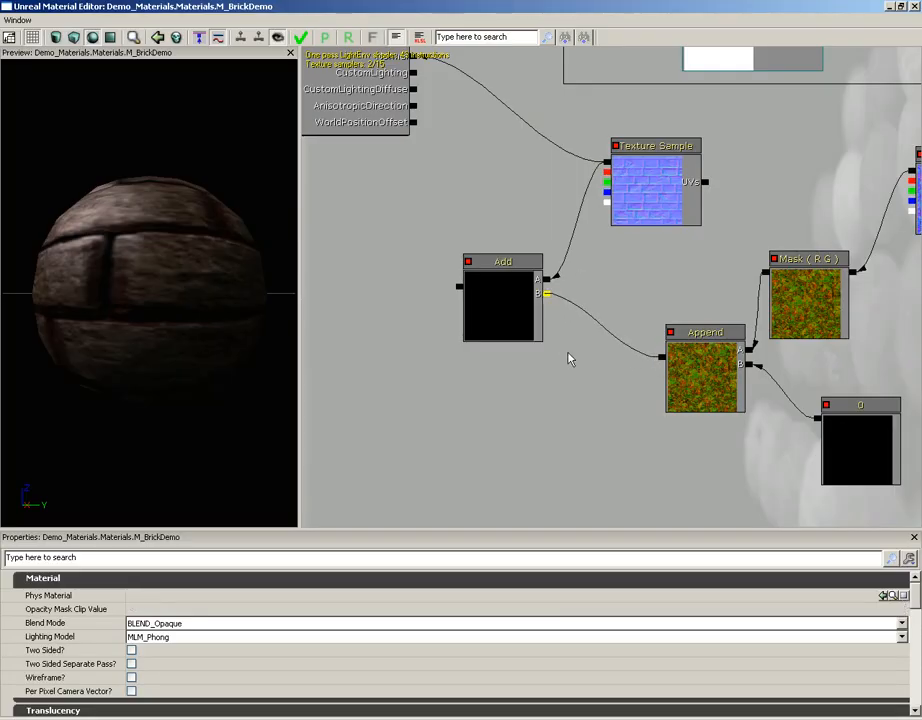
pyautogui.moveTo(566, 356); pyautogui.dragTo(521, 432)
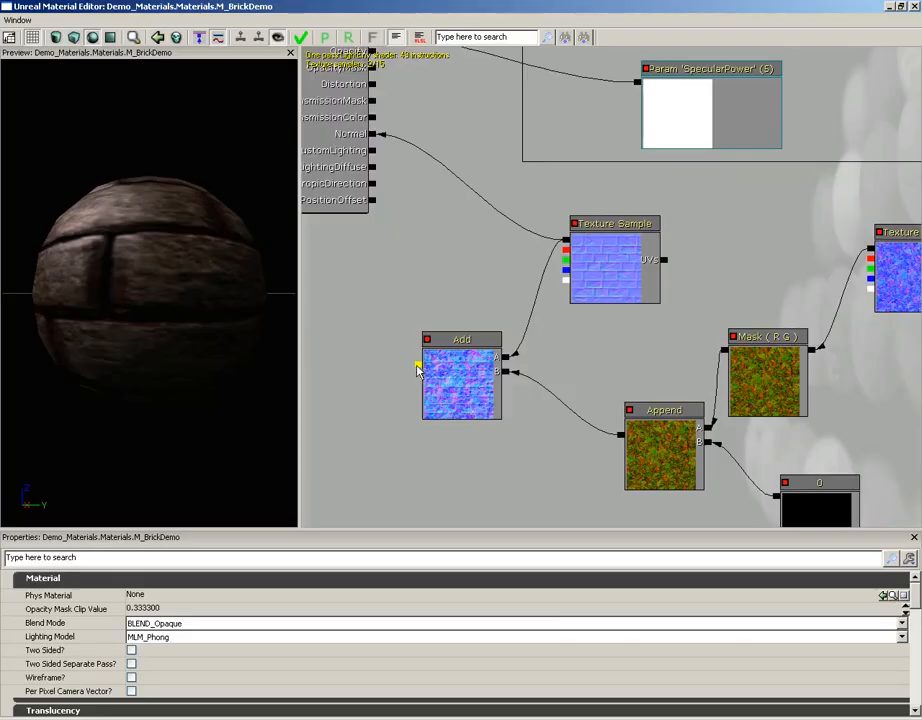
# - Connect the Add node's output to the material's Normal input and inspect the preview sphere
pyautogui.moveTo(418, 370); pyautogui.dragTo(372, 137)
pyautogui.moveTo(142, 256)
pyautogui.mouseDown()
pyautogui.moveTo(282, 276)
pyautogui.moveTo(276, 309)
pyautogui.moveTo(212, 329)
pyautogui.moveTo(141, 307)
pyautogui.moveTo(31, 185)
pyautogui.moveTo(145, 262)
pyautogui.mouseUp()
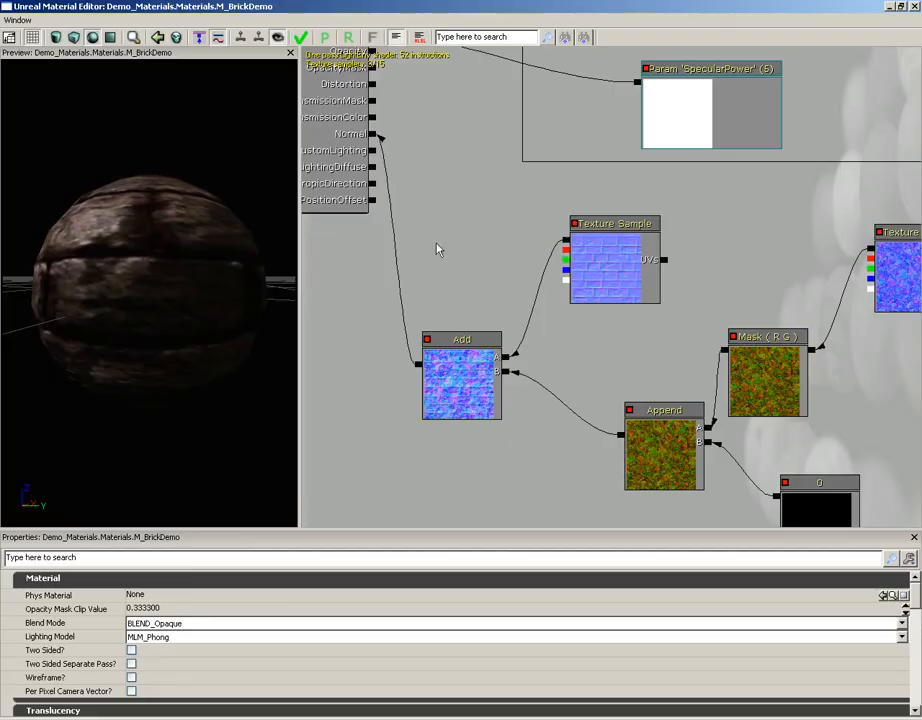
# - Add a TextureCoordinate node beside the T_HU_Stone_ND texture sample and connect it to the sample's UVs input
pyautogui.moveTo(788, 240); pyautogui.dragTo(506, 212)
pyautogui.click(660, 245)
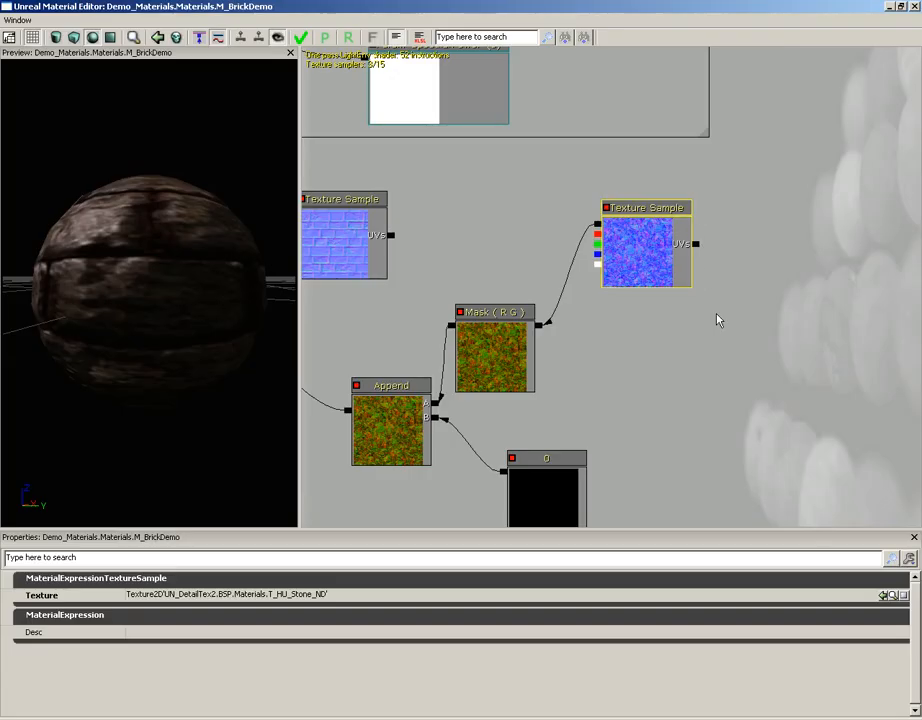
pyautogui.moveTo(716, 320); pyautogui.dragTo(665, 290)
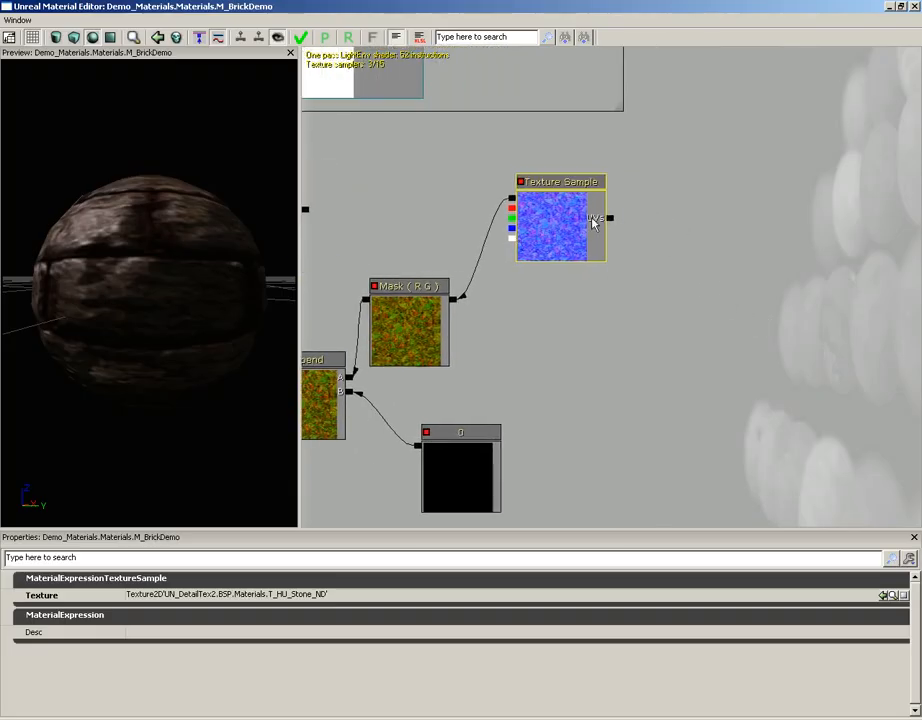
pyautogui.rightClick(676, 225)
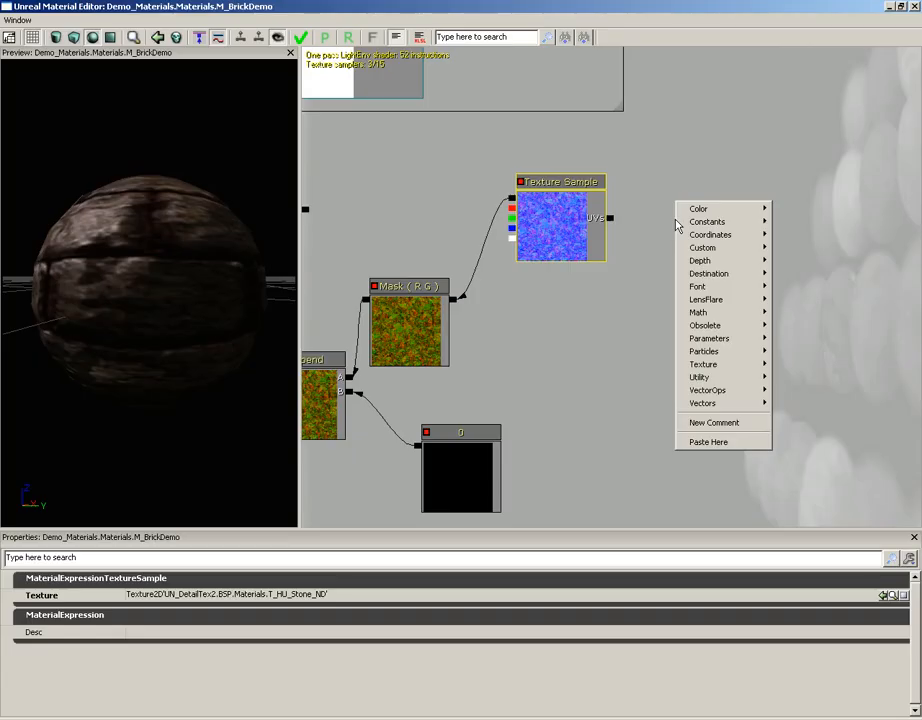
pyautogui.moveTo(703, 238)
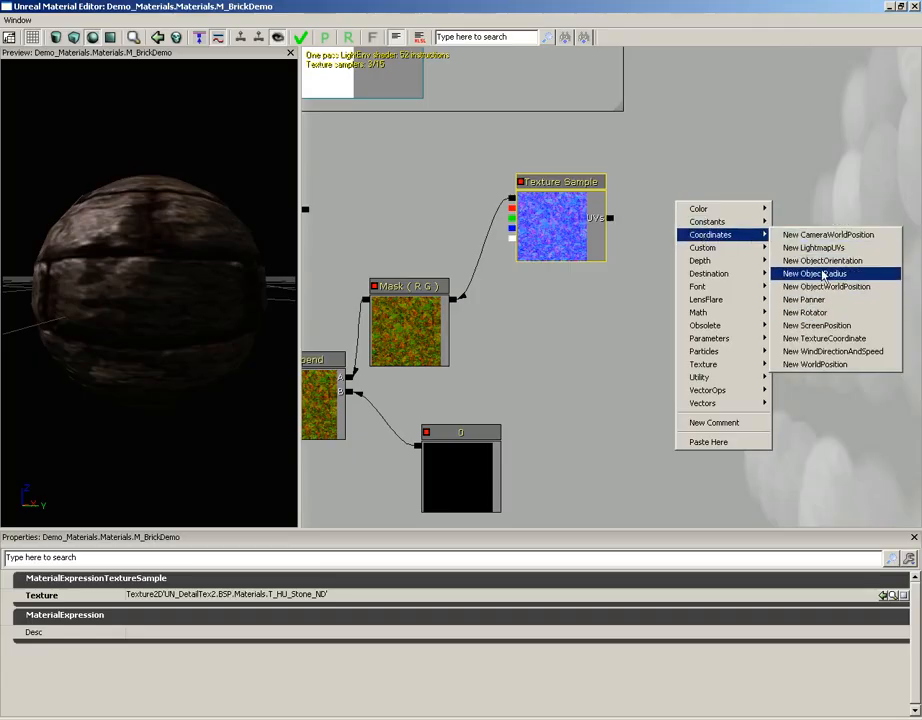
pyautogui.click(856, 339)
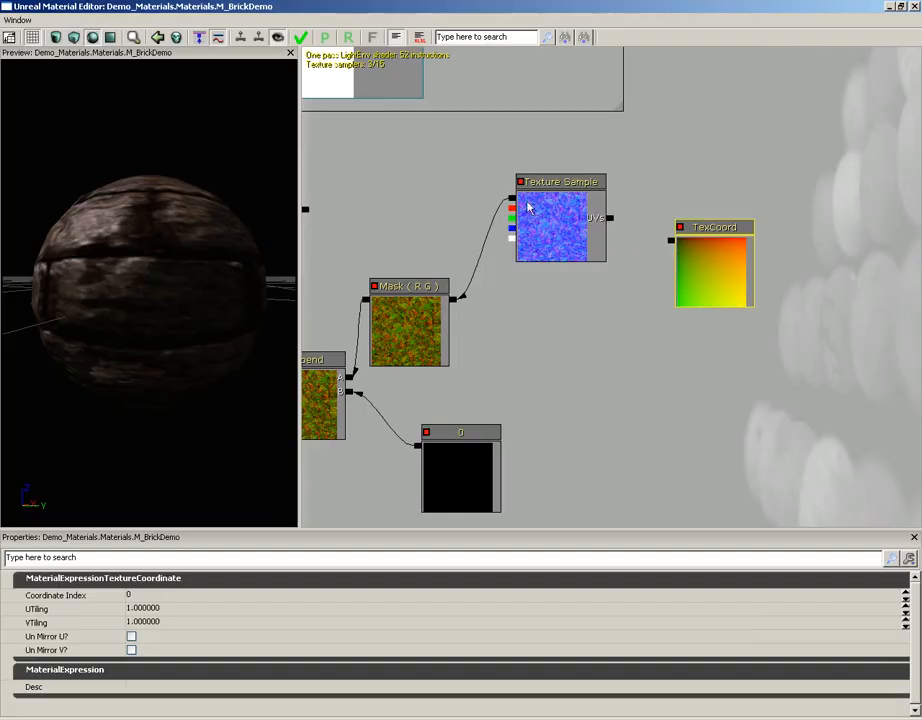
pyautogui.moveTo(670, 240); pyautogui.dragTo(613, 222)
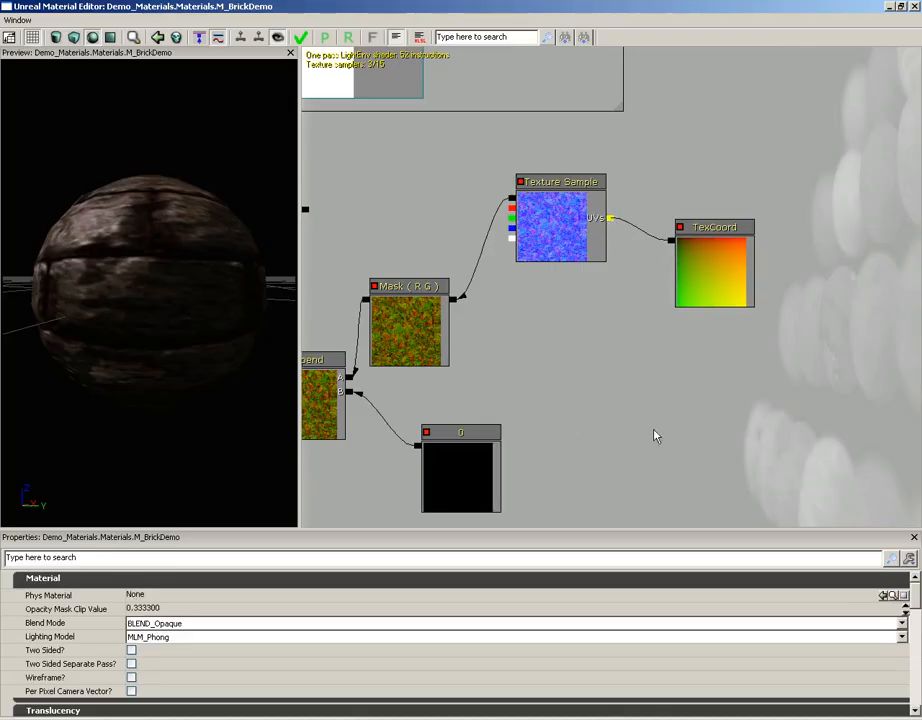
# - Set the TexCoord node's UTiling and VTiling to 5 and inspect the stone detail on the preview sphere
pyautogui.click(716, 288)
pyautogui.click(172, 610)
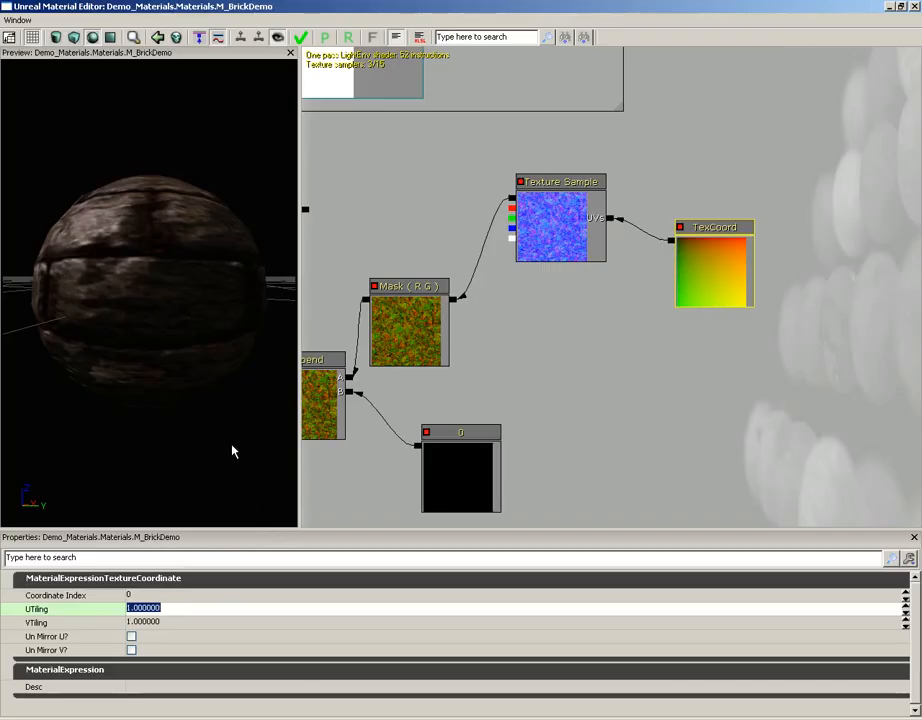
pyautogui.write('5')
pyautogui.press('Tab')
pyautogui.write('5')
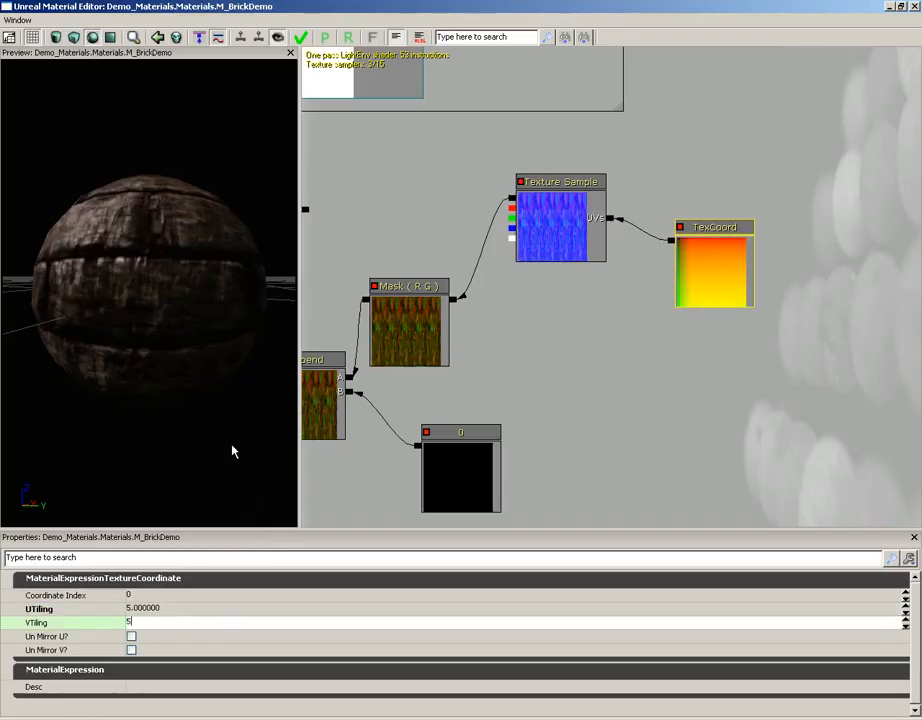
pyautogui.press('Return')
pyautogui.moveTo(193, 256); pyautogui.dragTo(88, 196)
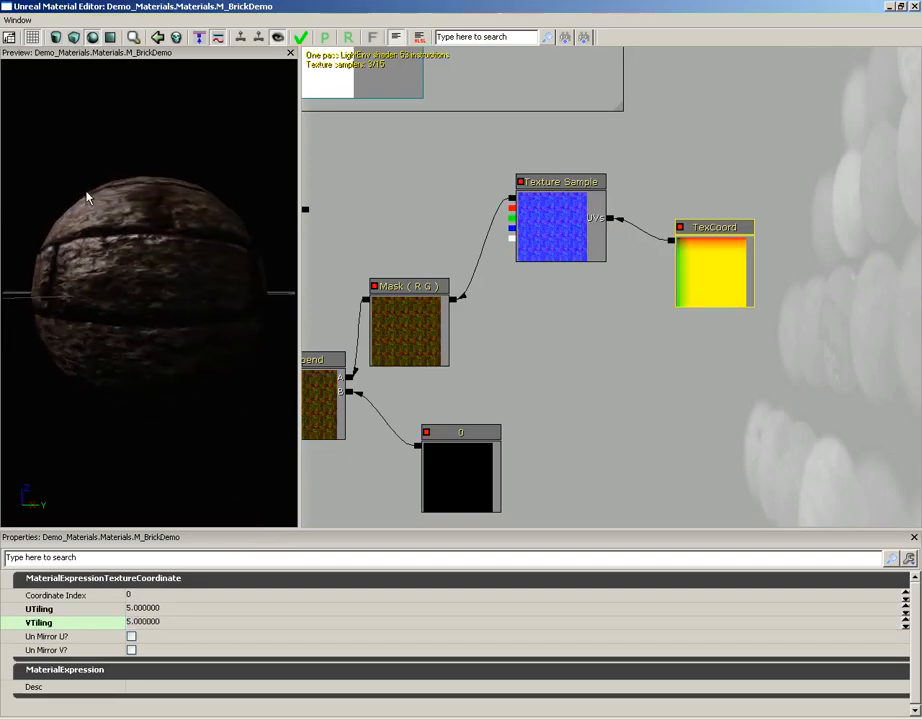
pyautogui.moveTo(155, 299); pyautogui.dragTo(149, 273, button='right')
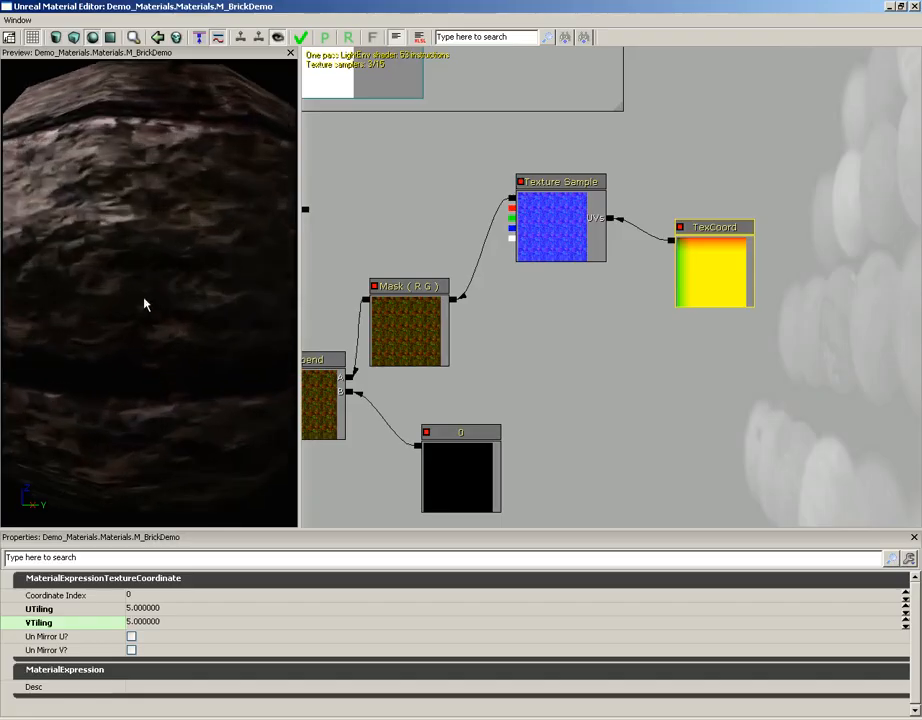
pyautogui.moveTo(144, 297)
pyautogui.mouseDown()
pyautogui.moveTo(226, 305)
pyautogui.moveTo(237, 278)
pyautogui.moveTo(281, 274)
pyautogui.moveTo(142, 302)
pyautogui.mouseUp()
pyautogui.moveTo(142, 302)
pyautogui.mouseDown(button='right')
pyautogui.moveTo(123, 315)
pyautogui.moveTo(141, 301)
pyautogui.mouseUp(button='right')
pyautogui.moveTo(140, 301); pyautogui.dragTo(133, 261)
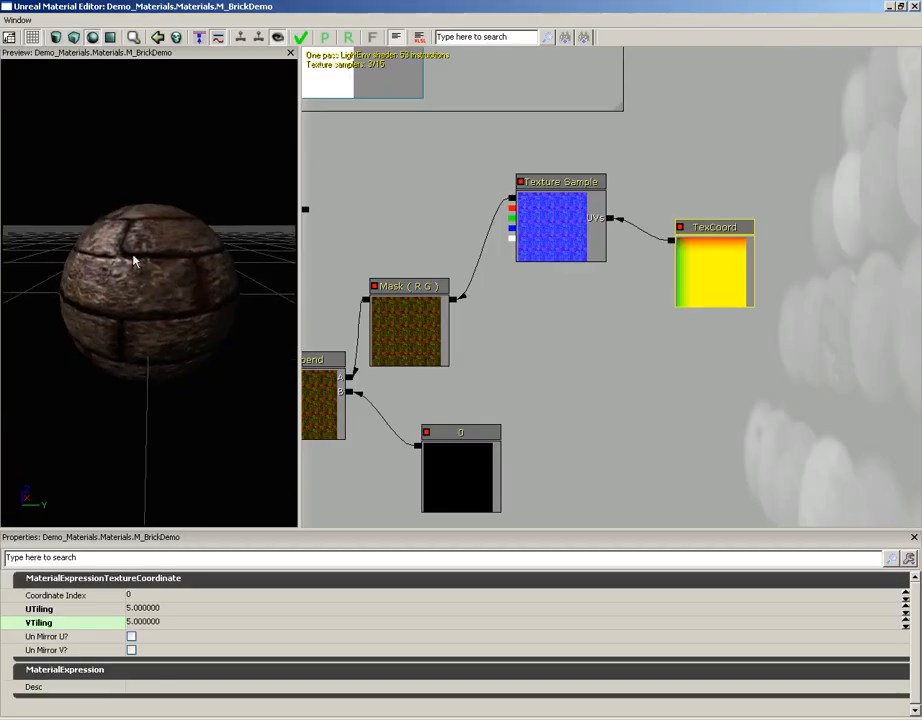
# - Try a VTiling of 2 on the TexCoord node and check the effect on the preview sphere
pyautogui.click(143, 608)
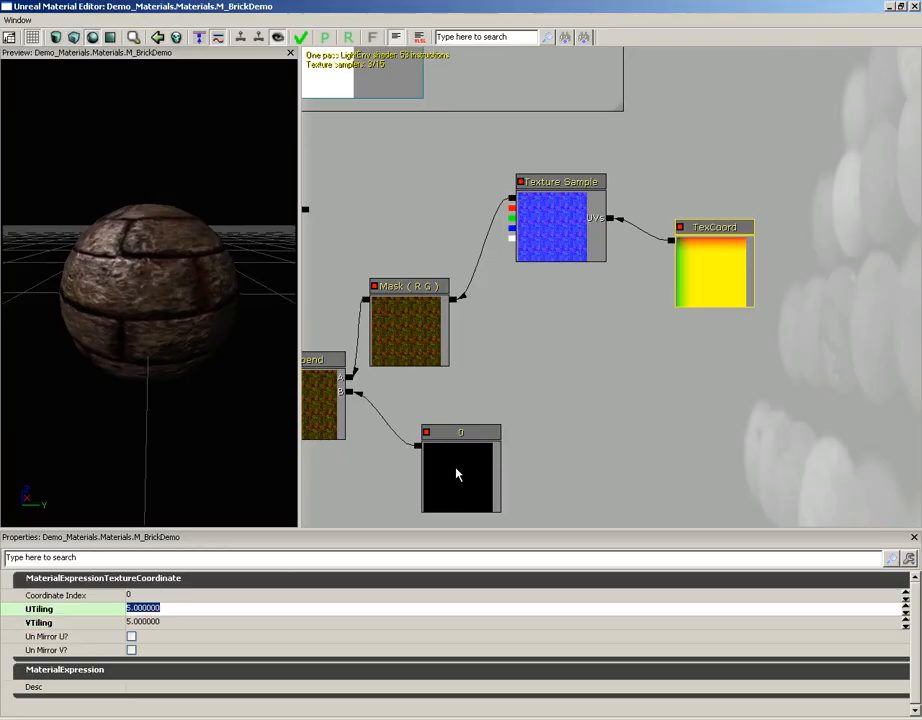
pyautogui.click(158, 624)
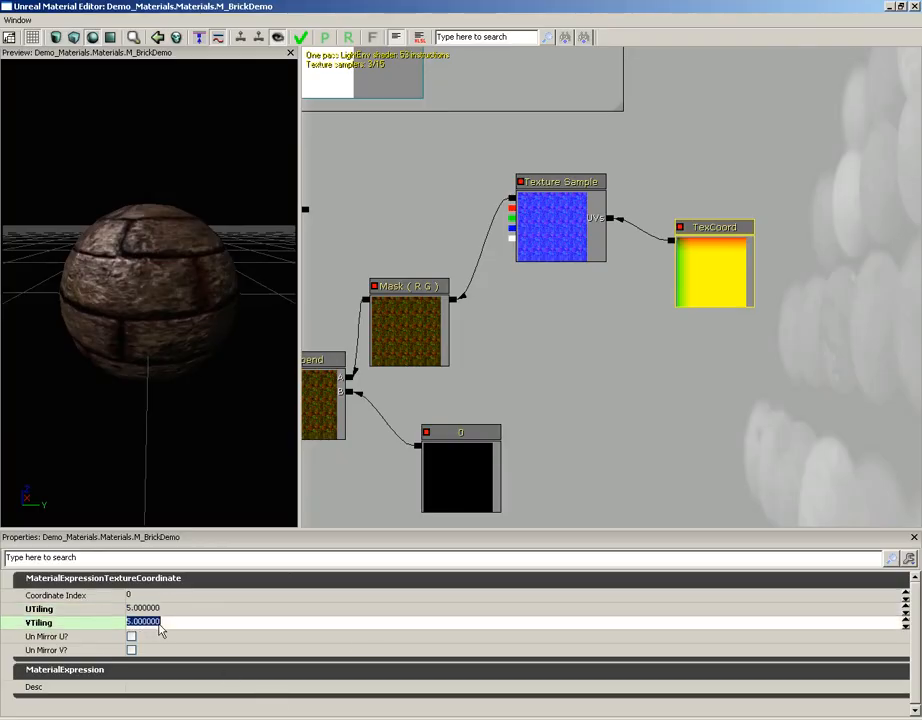
pyautogui.click(163, 611)
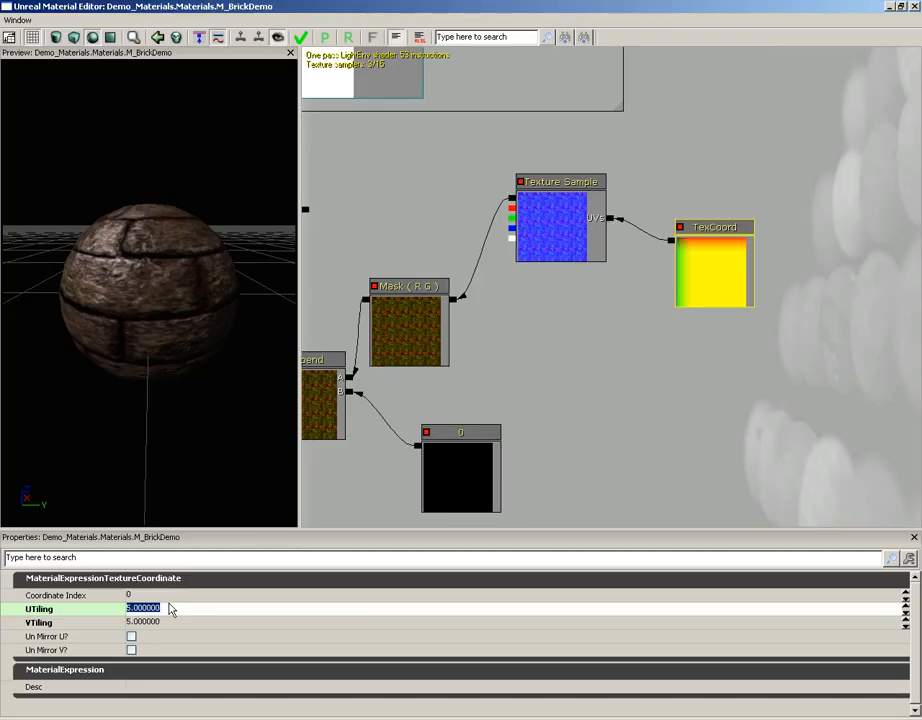
pyautogui.press('Down')
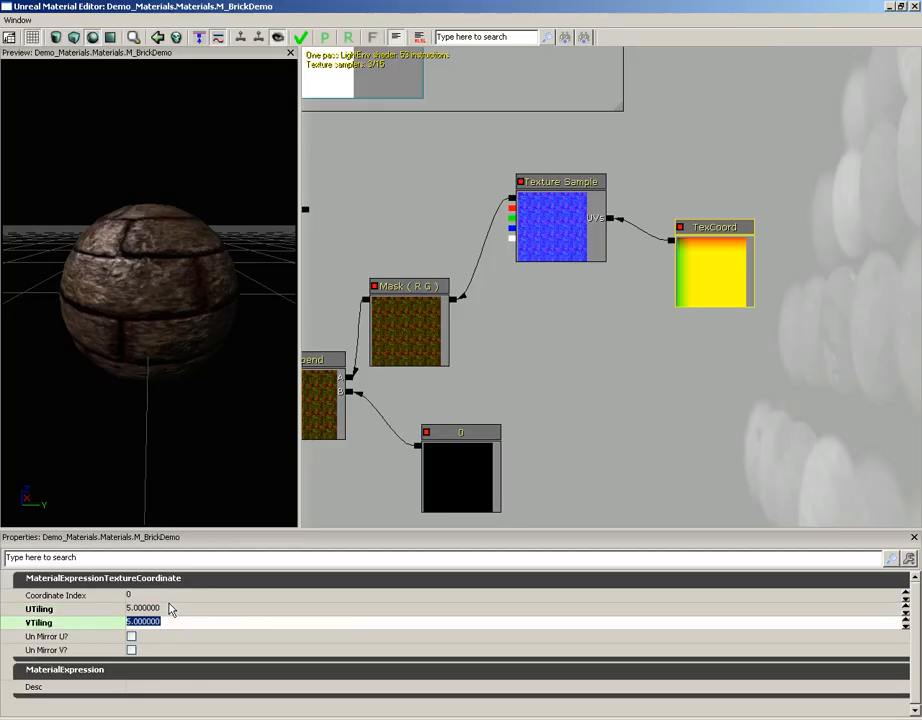
pyautogui.write('2')
pyautogui.press('Return')
pyautogui.moveTo(130, 330); pyautogui.dragTo(156, 303)
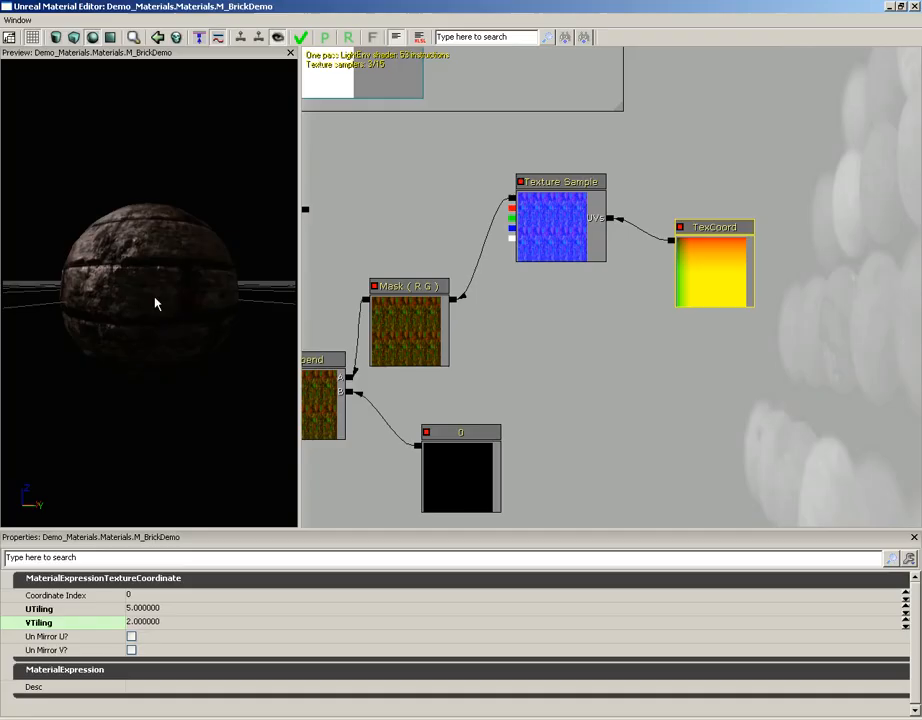
# - Try a VTiling of 1 on the TexCoord node and orbit the preview sphere to judge the stretching
pyautogui.click(142, 622)
pyautogui.write('1')
pyautogui.press('Return')
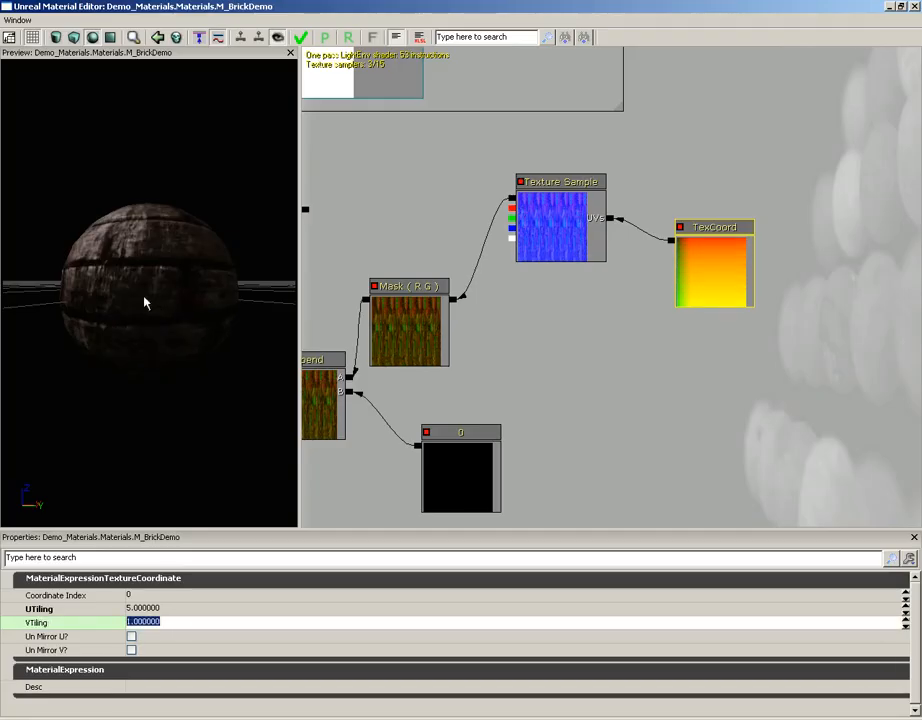
pyautogui.moveTo(144, 300); pyautogui.dragTo(230, 262)
# - Set the TexCoord node's UTiling to 1 and VTiling to 5, and compare the stretching on the preview sphere
pyautogui.click(148, 608)
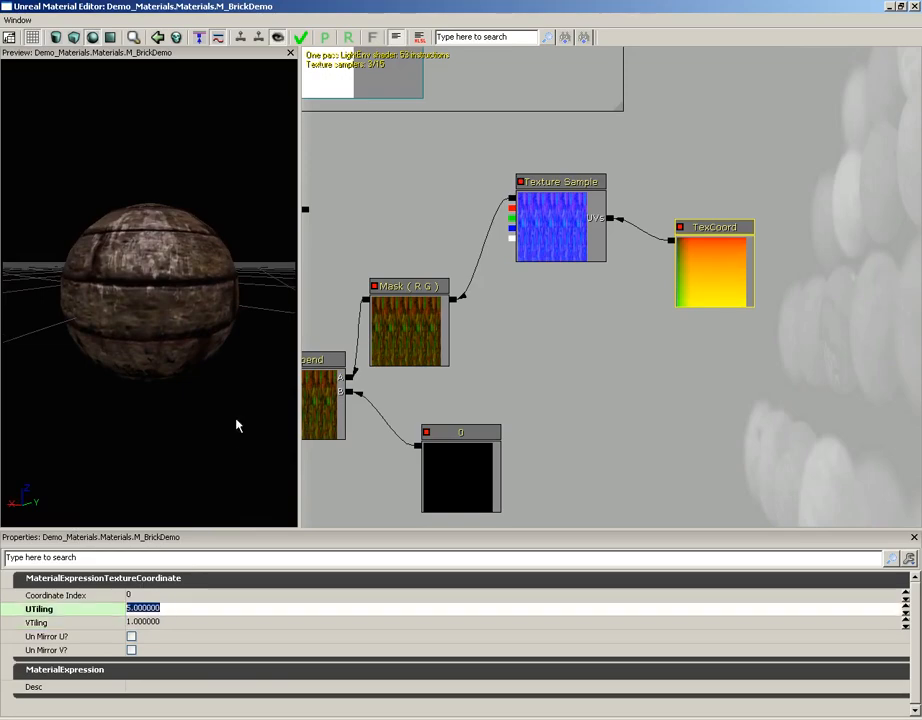
pyautogui.write('1')
pyautogui.press('Tab')
pyautogui.write('5')
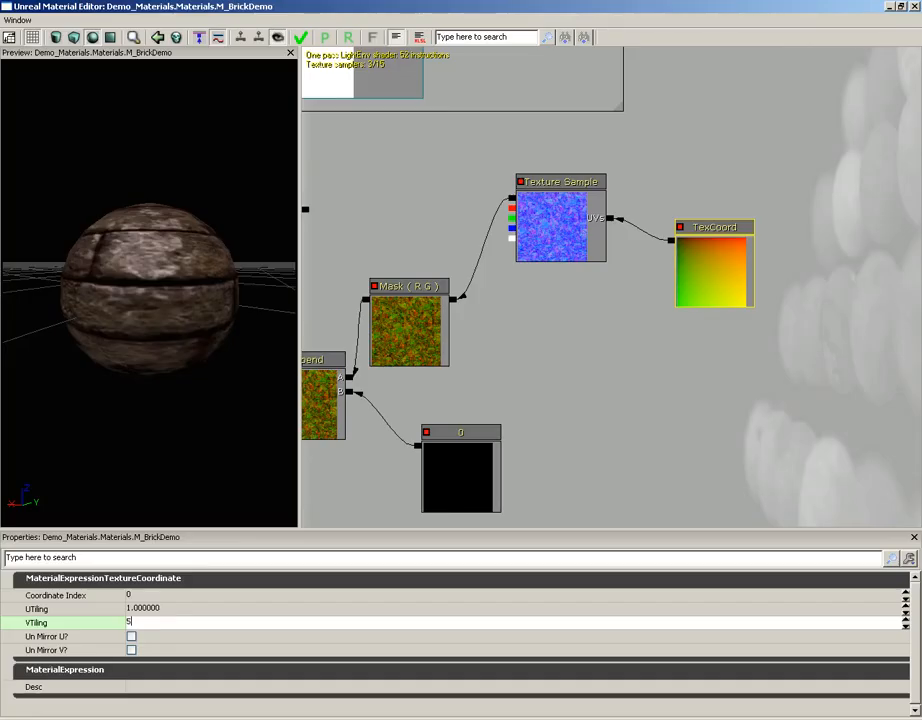
pyautogui.press('Return')
pyautogui.moveTo(165, 300); pyautogui.dragTo(237, 490)
# - Set the TexCoord node's UTiling back to 5 and check the preview sphere
pyautogui.click(150, 608)
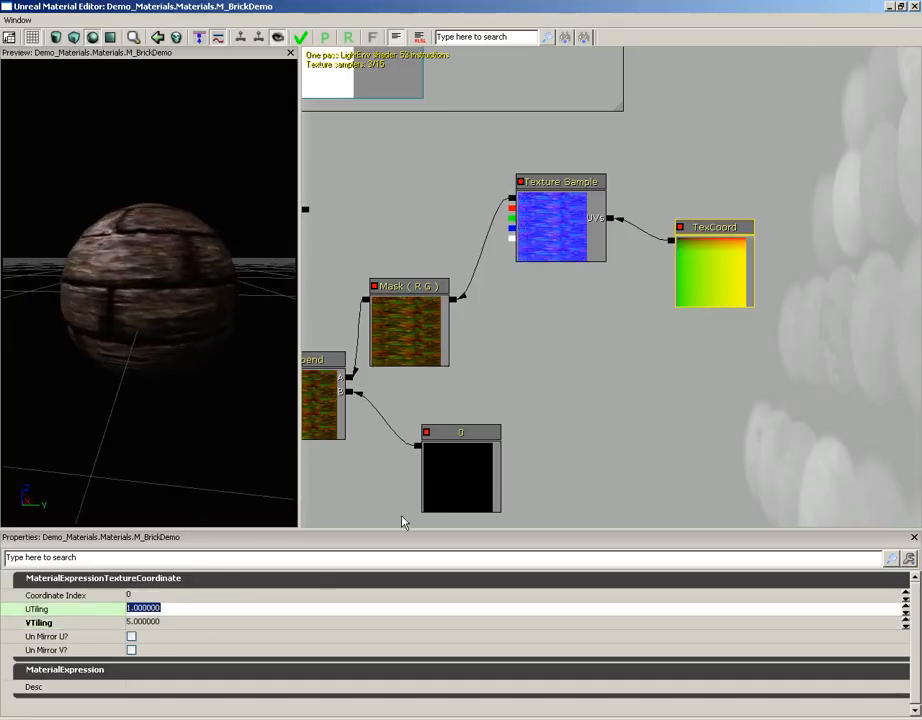
pyautogui.write('5')
pyautogui.press('Return')
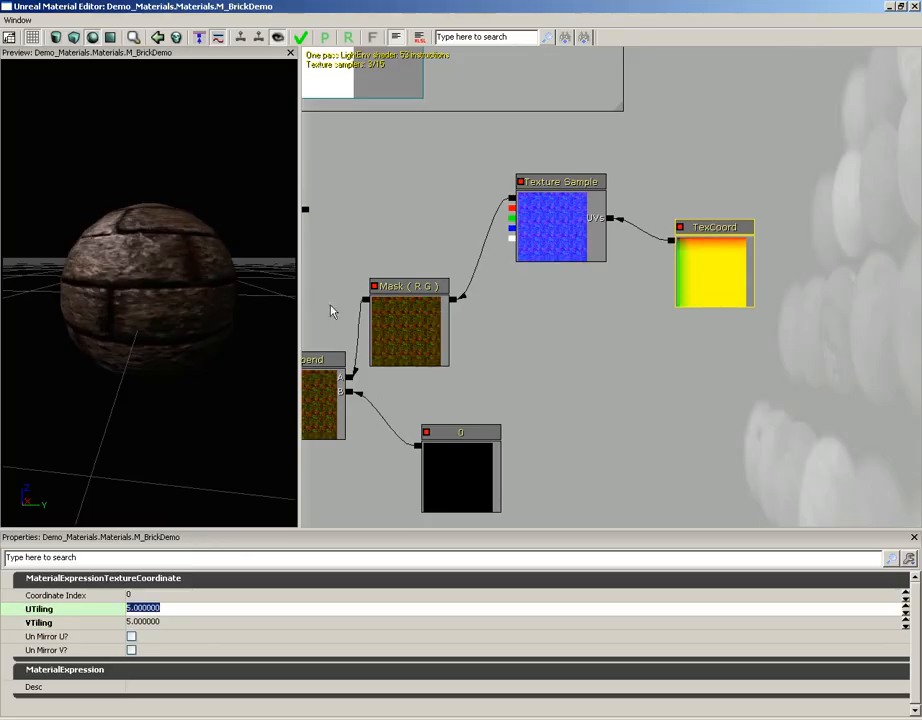
pyautogui.moveTo(290, 285); pyautogui.dragTo(190, 270)
# - Select all the normal map nodes, from the Add node to TexCoord, and move them slightly away from the material node
pyautogui.moveTo(545, 336); pyautogui.dragTo(635, 311)
pyautogui.scroll(-4, 599, 259)
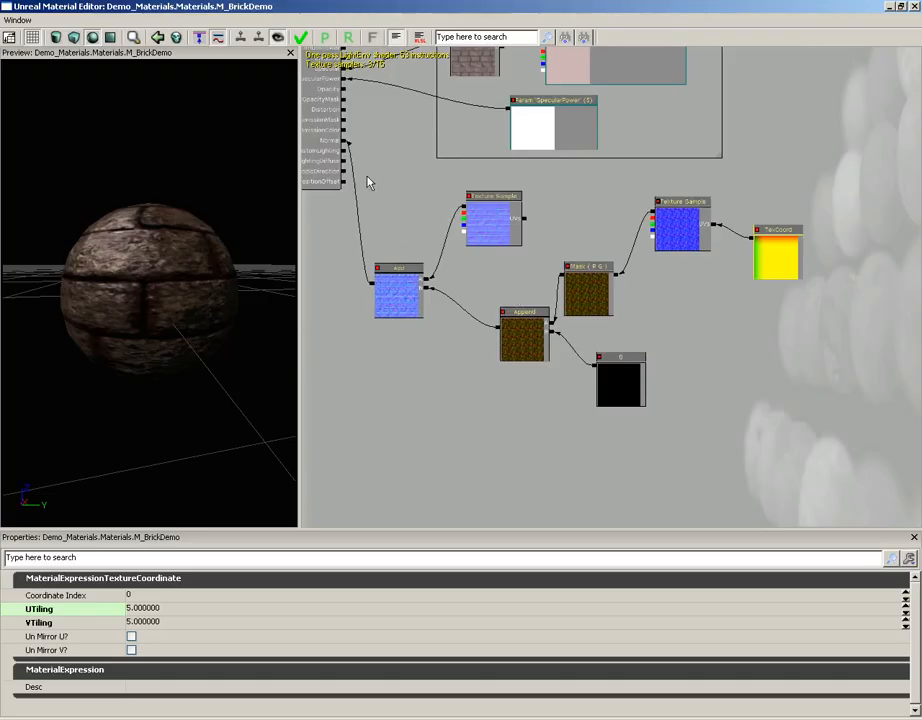
pyautogui.keyDown('ctrl'); pyautogui.keyDown('alt'); pyautogui.moveTo(366, 177); pyautogui.dragTo(840, 424); pyautogui.keyUp('alt'); pyautogui.keyUp('ctrl')
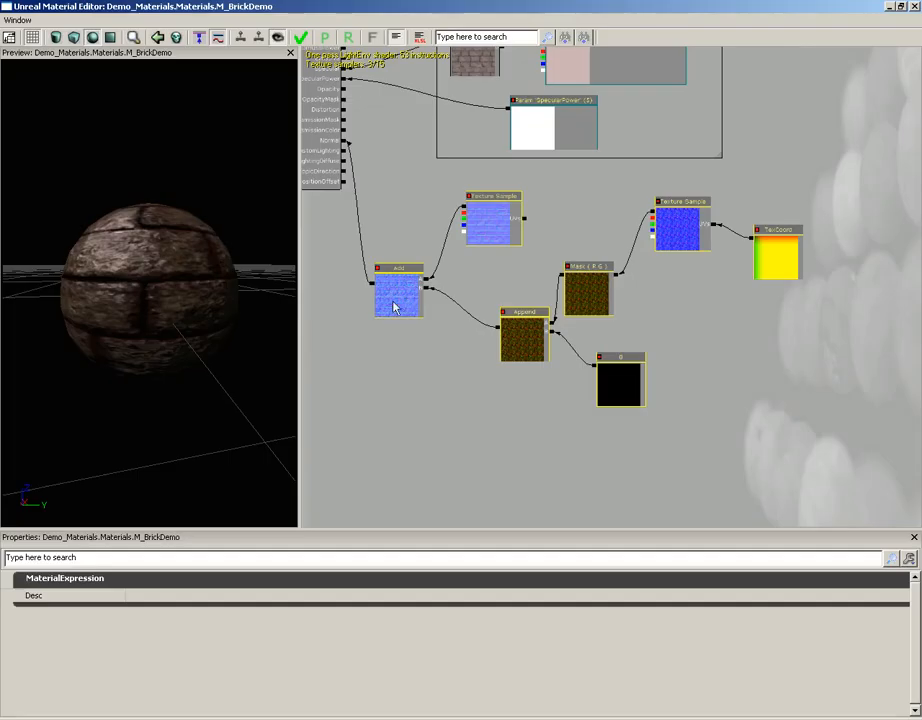
pyautogui.moveTo(406, 307); pyautogui.dragTo(441, 292)
# - Enclose the selected nodes in a comment box named "Normal" and align it beneath the Specular comment box
pyautogui.rightClick(429, 223)
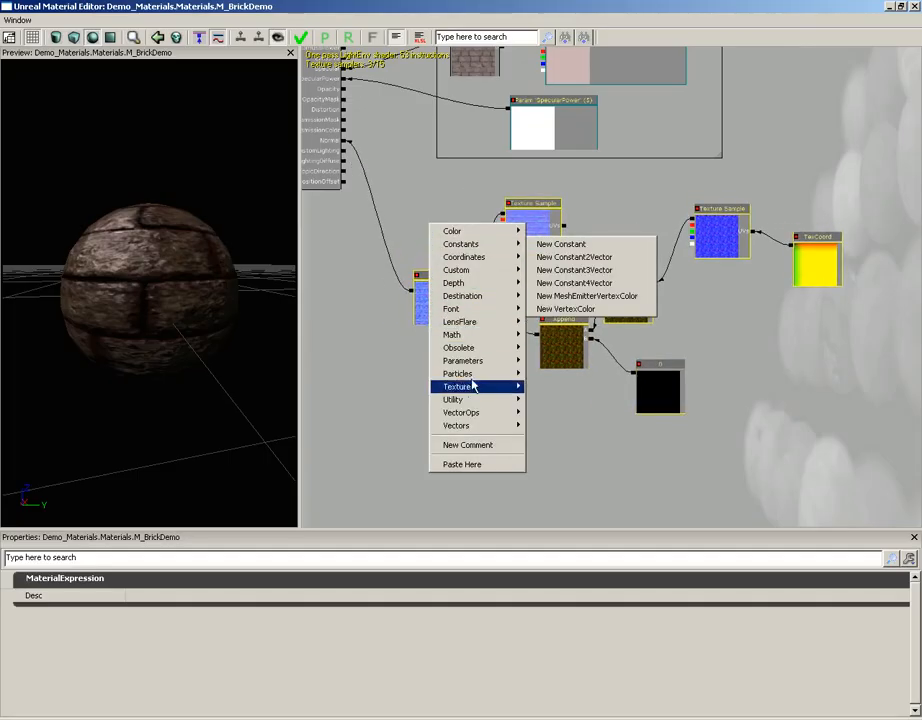
pyautogui.click(468, 444)
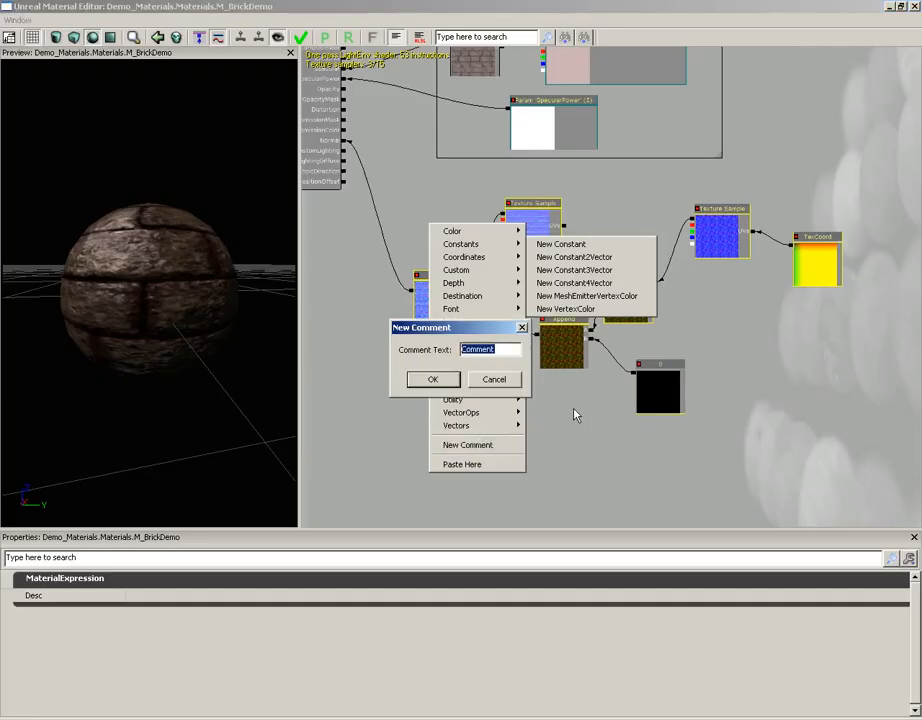
pyautogui.write('Normal')
pyautogui.click(432, 379)
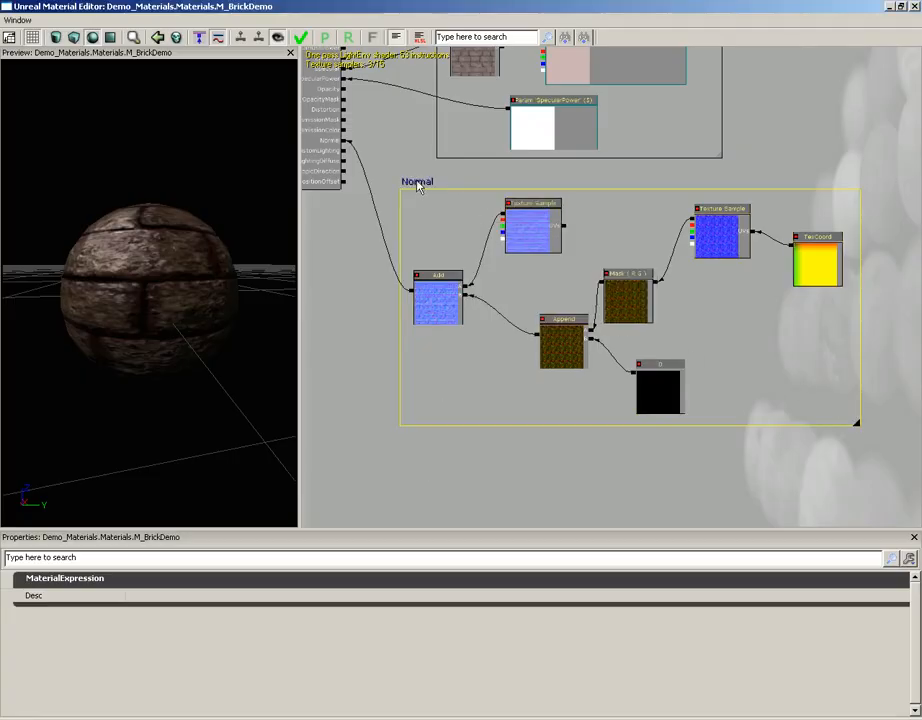
pyautogui.moveTo(417, 183); pyautogui.dragTo(461, 313)
pyautogui.scroll(-3, 470, 325)
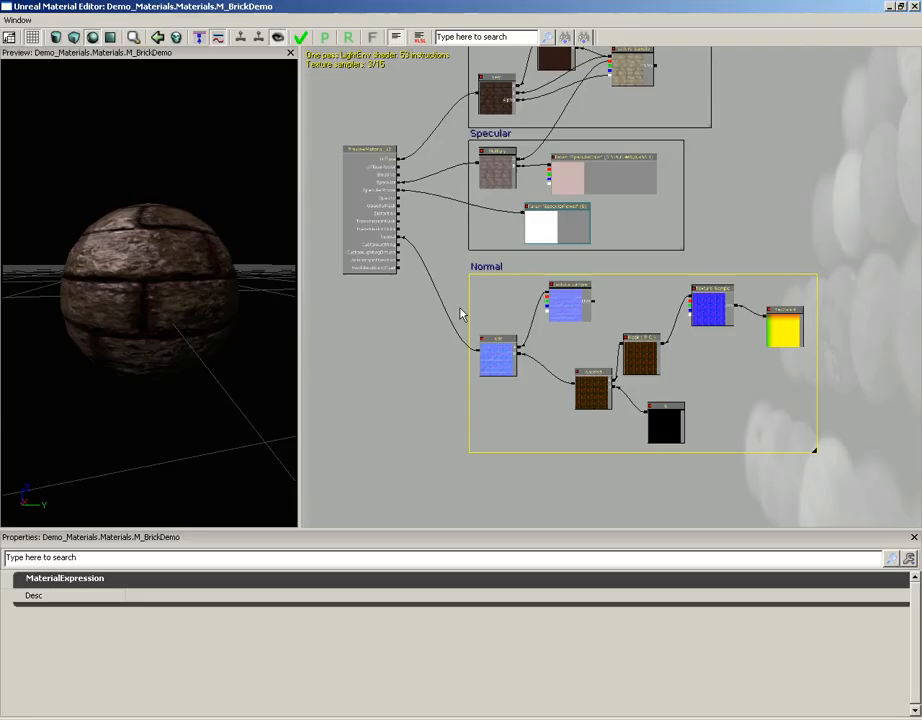
# - Apply the changes to M_BrickDemo, then close the Material Editor and the Content Browser
pyautogui.click(301, 42)
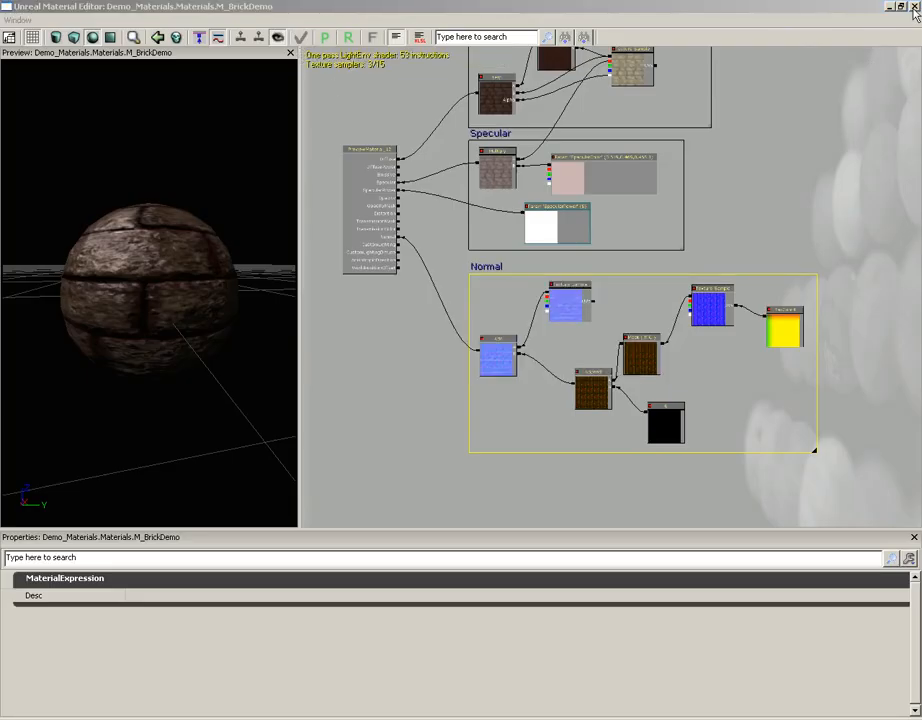
pyautogui.click(914, 8)
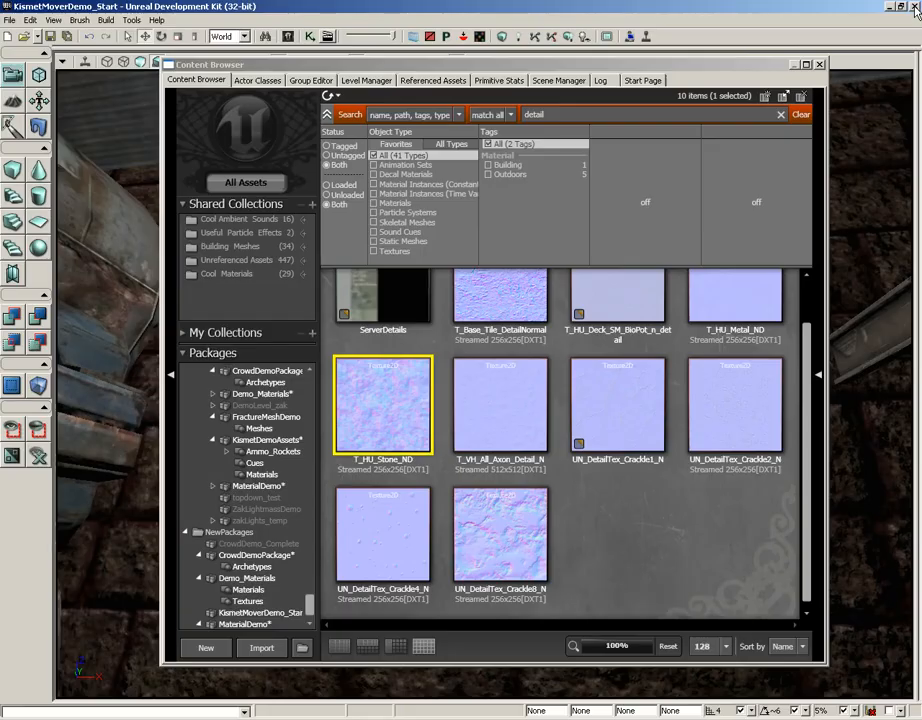
pyautogui.click(820, 66)
# - Examine the stone detail on the brick wall around the fluorescent light in the level viewport, up close and from farther back
pyautogui.moveTo(580, 289); pyautogui.dragTo(558, 289, button='right')
pyautogui.moveTo(558, 289); pyautogui.dragTo(560, 325)
pyautogui.moveTo(560, 325); pyautogui.dragTo(558, 300, button='right')
pyautogui.moveTo(558, 300); pyautogui.dragTo(531, 192)
pyautogui.moveTo(556, 319); pyautogui.dragTo(548, 296, button='right')
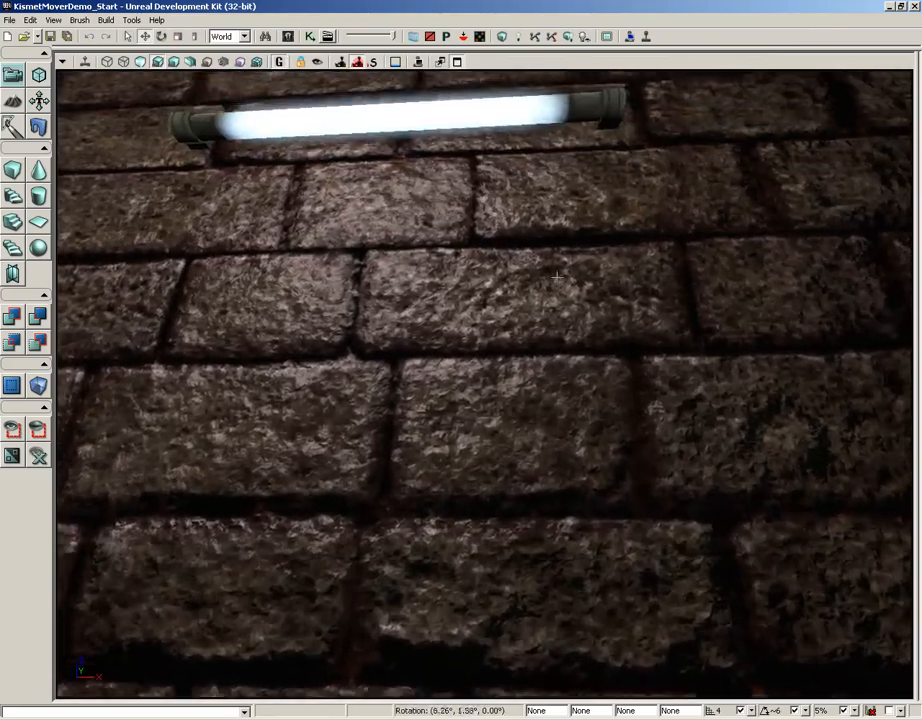
pyautogui.moveTo(548, 296); pyautogui.dragTo(547, 322)
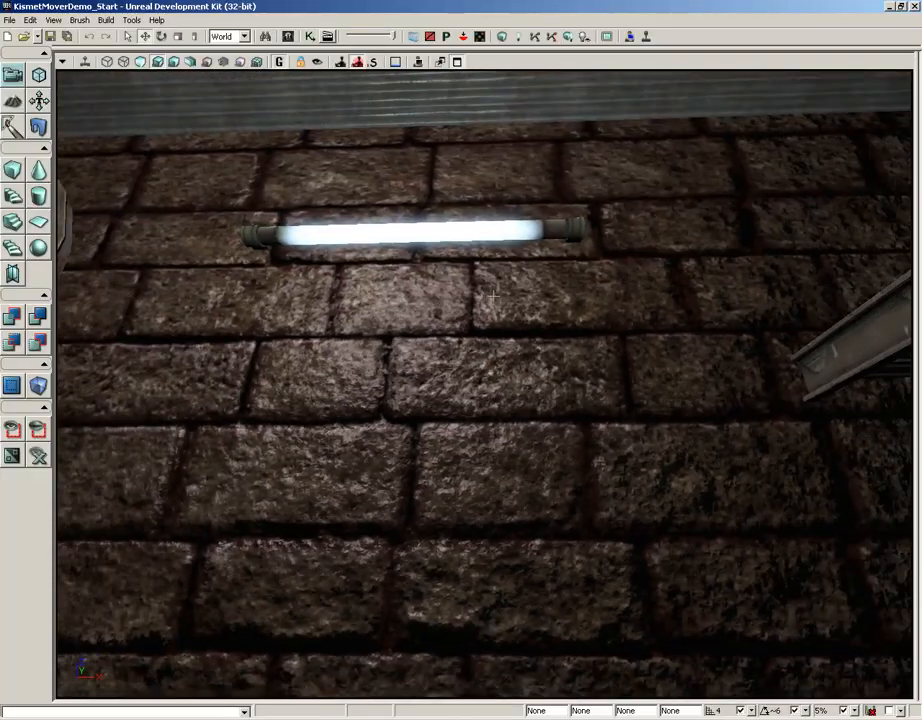
pyautogui.moveTo(491, 296); pyautogui.dragTo(490, 368, button='right')
pyautogui.moveTo(490, 368); pyautogui.dragTo(490, 259)
pyautogui.moveTo(484, 381); pyautogui.dragTo(463, 390)
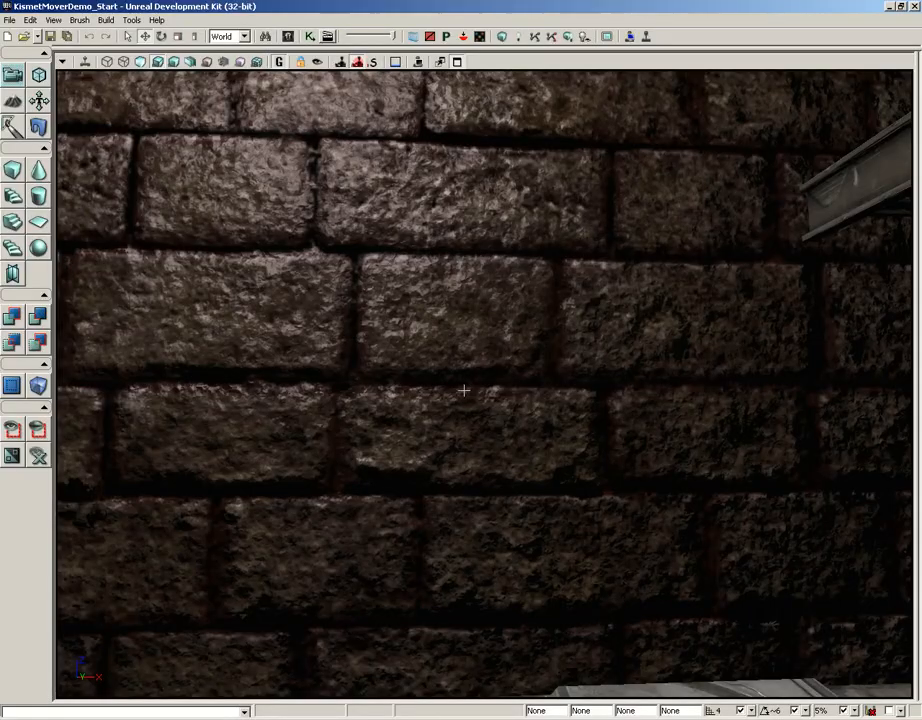